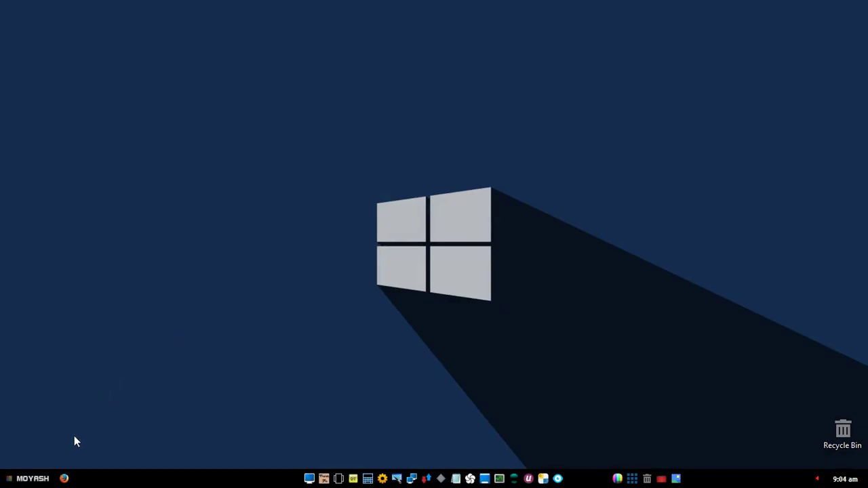
Search Google for "vlc" in Firefox and open the official VLC download page on videolan.org
left_click(64, 479)
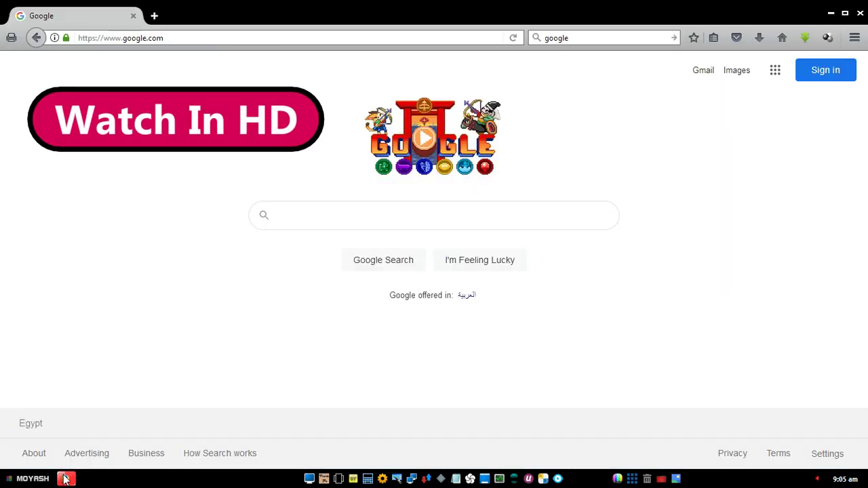
type("v")
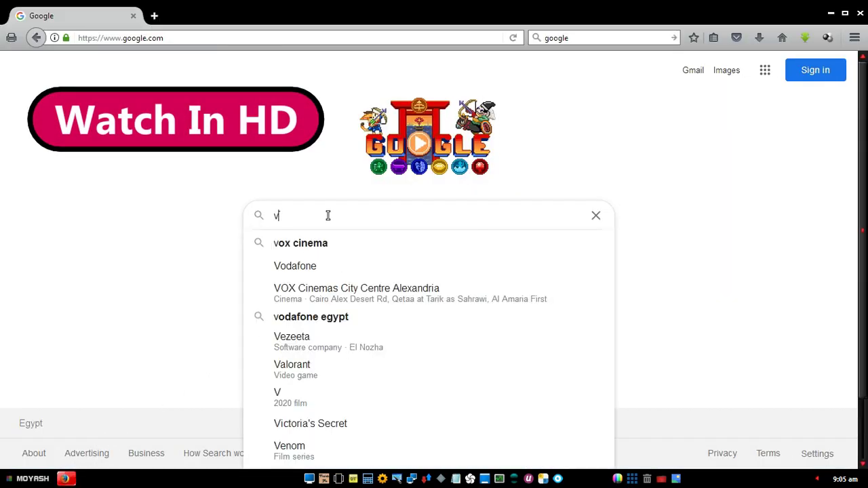
type("lc")
key("Return")
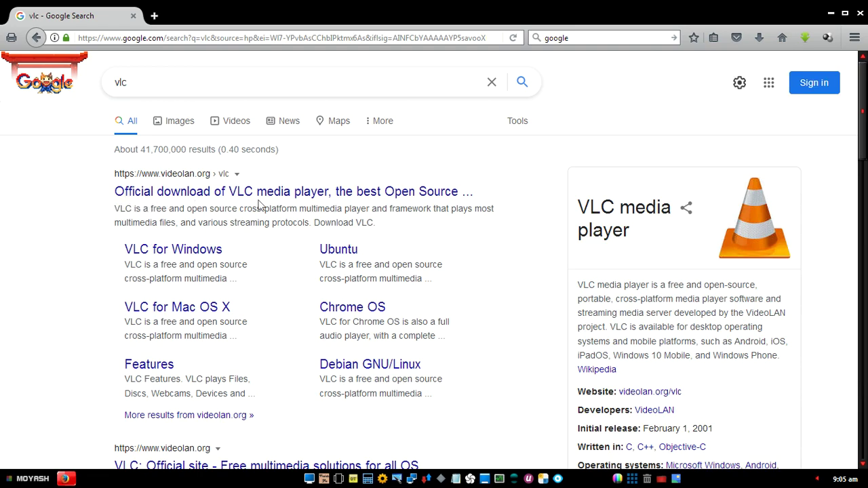
left_click(228, 194)
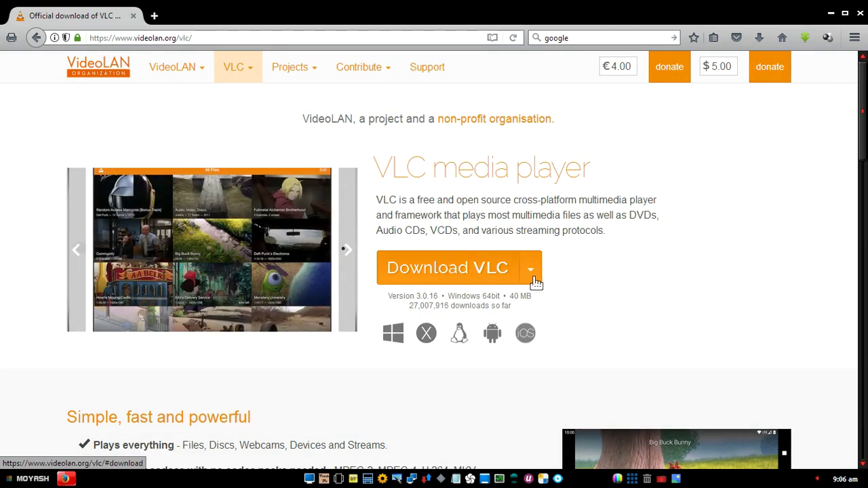
Download the Windows 64-bit VLC 3.0.16 installer, saving vlc-3.0.16-win64.exe, and check the download's progress
left_click(534, 278)
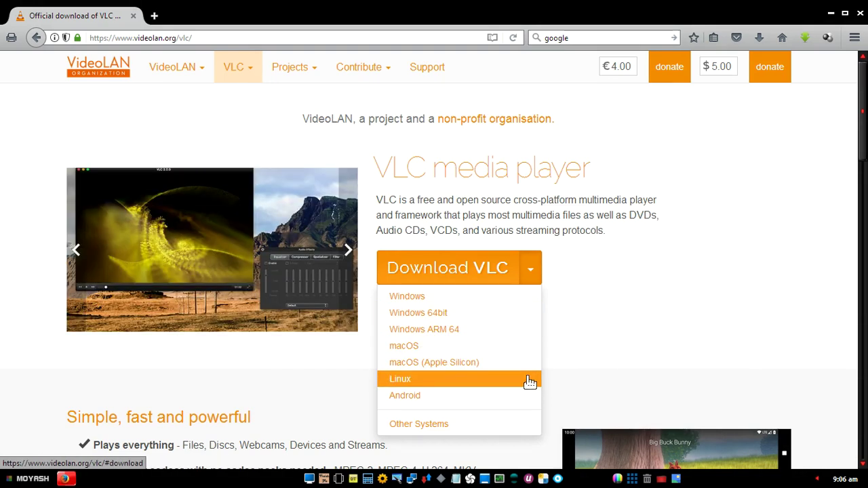
left_click(533, 278)
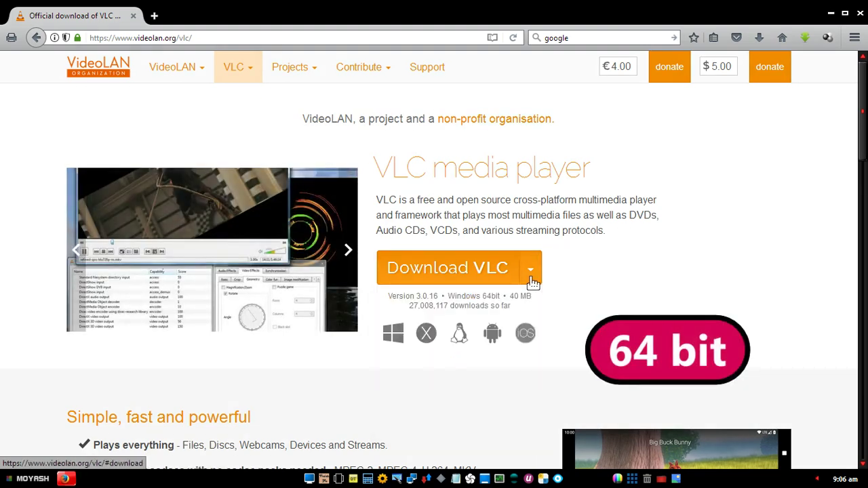
left_click(451, 279)
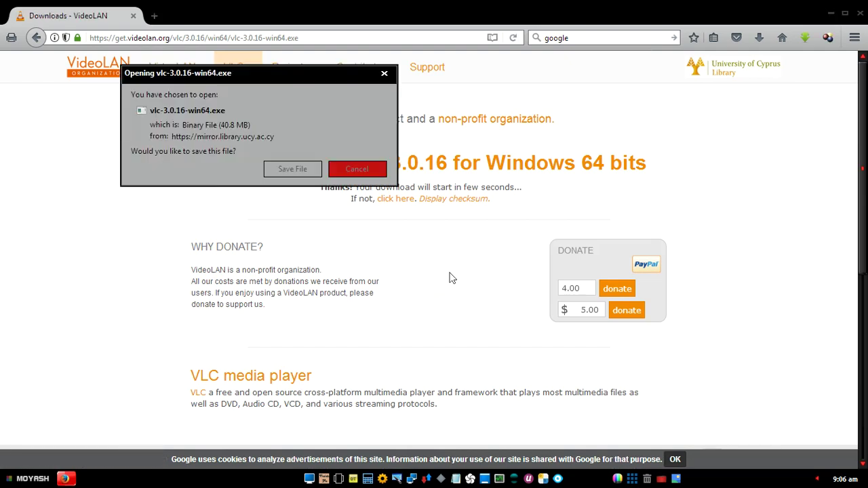
left_click(282, 172)
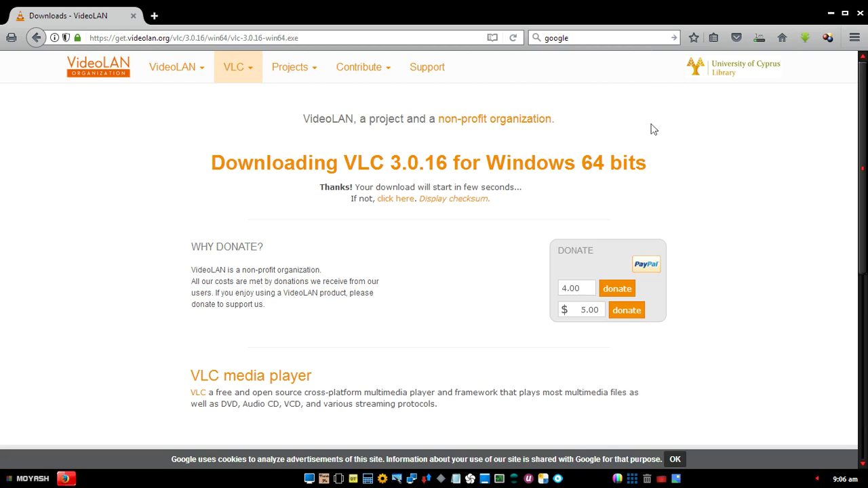
left_click(759, 41)
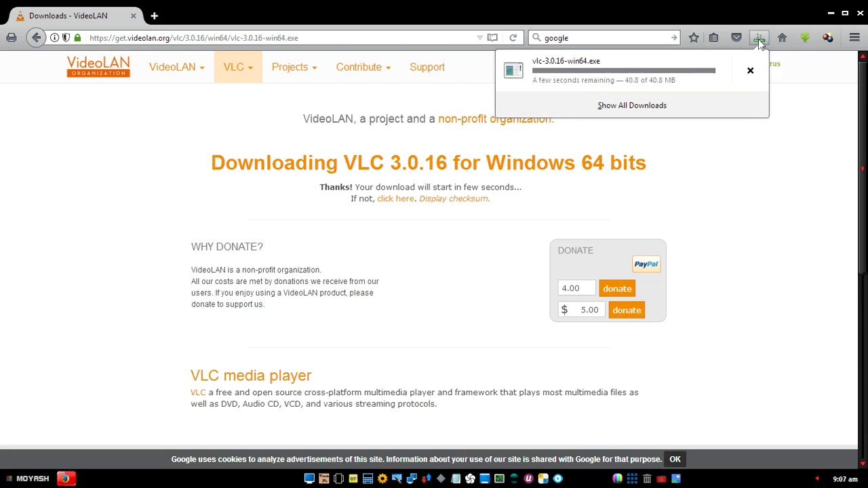
left_click(758, 38)
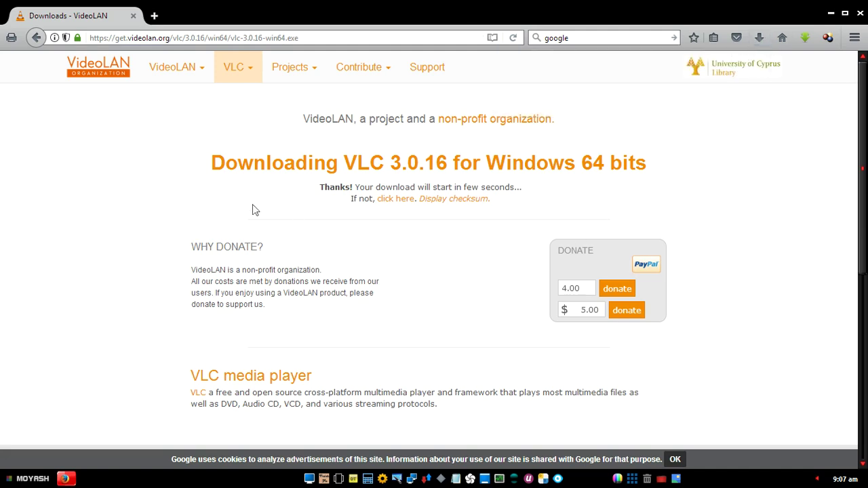
Review the official VLC downloads for other systems and the Windows package options, and close the browser
left_click(31, 40)
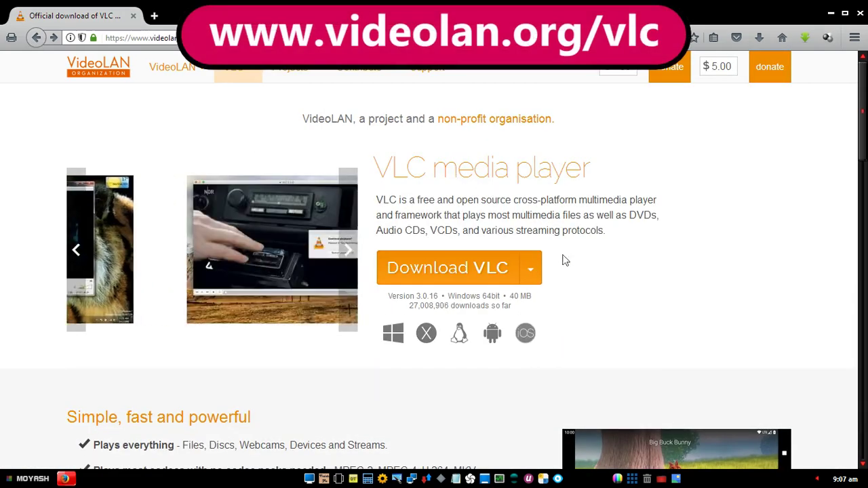
left_click(532, 283)
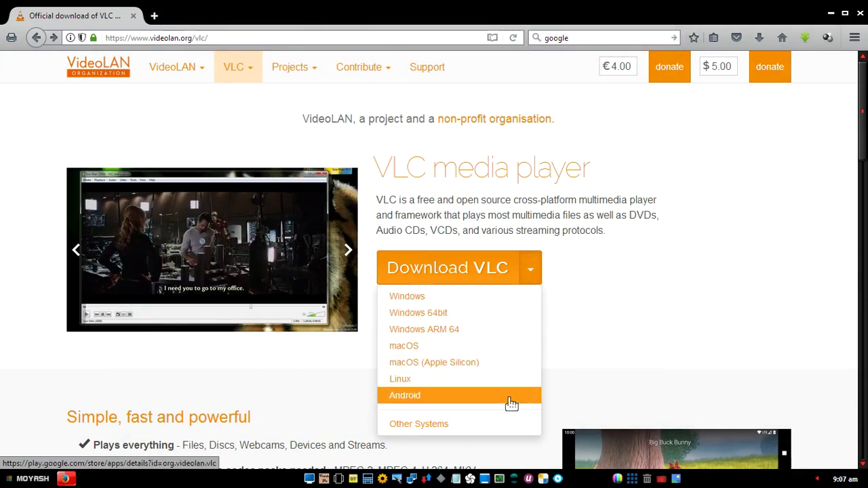
left_click(512, 426)
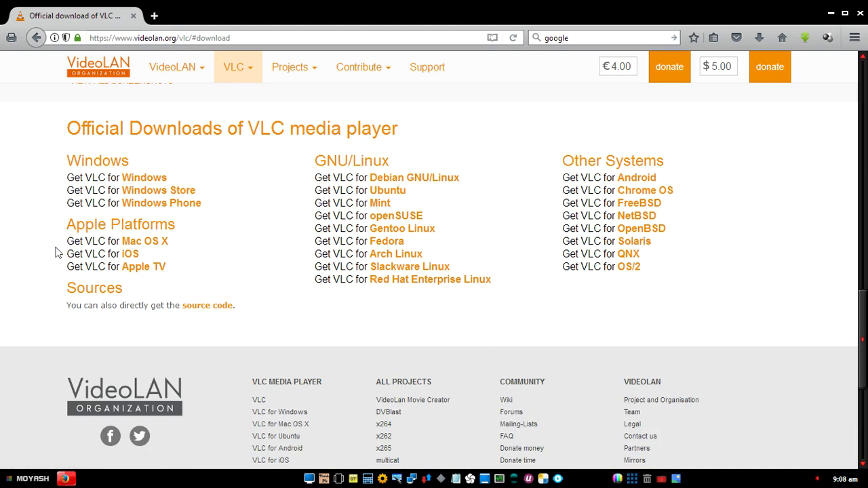
left_click(163, 177)
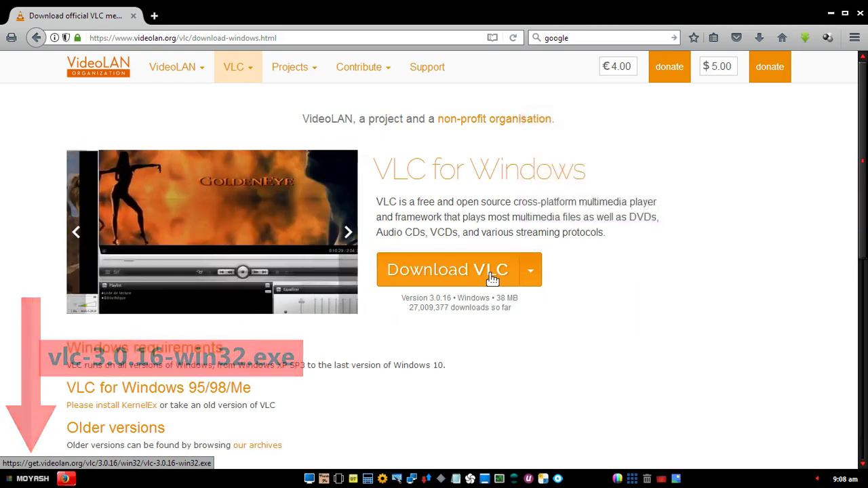
left_click(532, 278)
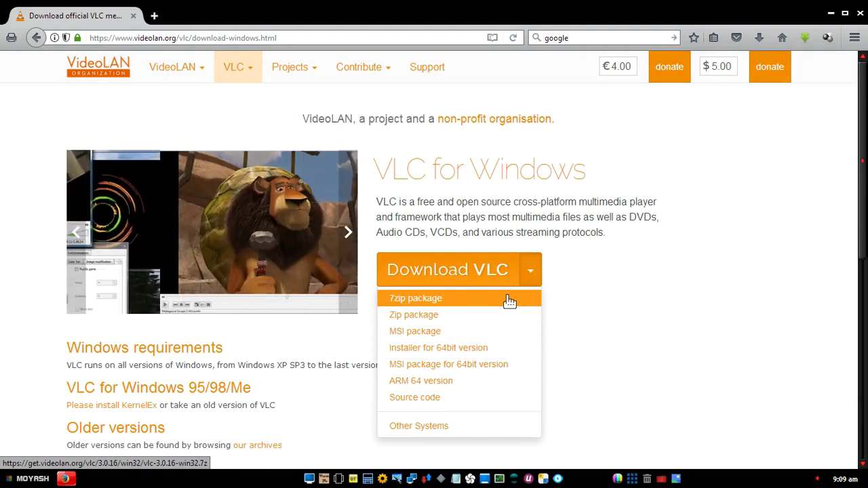
left_click(562, 274)
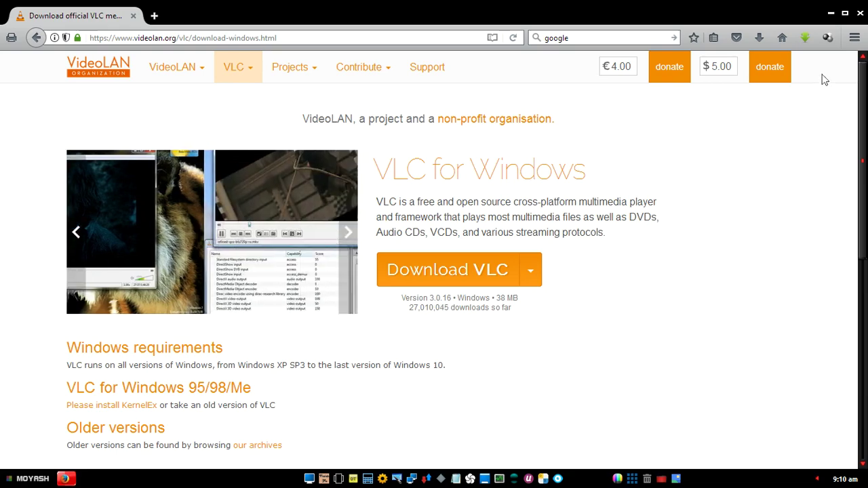
left_click(860, 14)
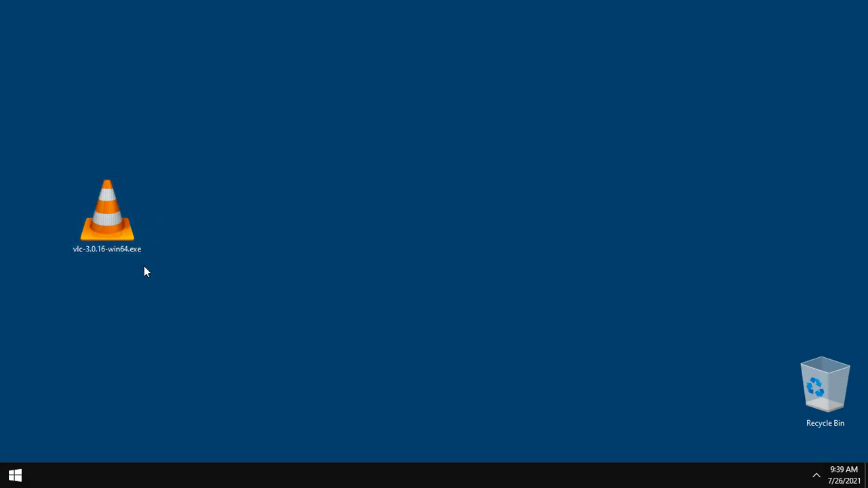
Run vlc-3.0.16-win64.exe in English and proceed past the license agreement and component selection with the default components
double_click(120, 244)
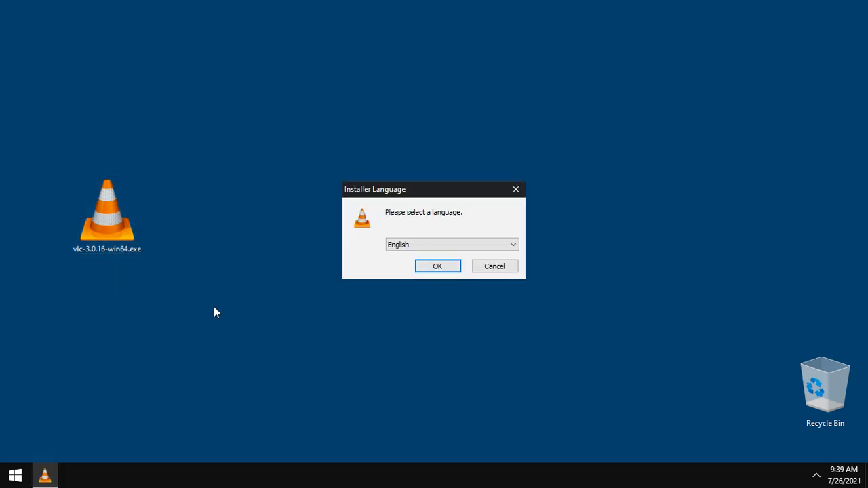
left_click(431, 269)
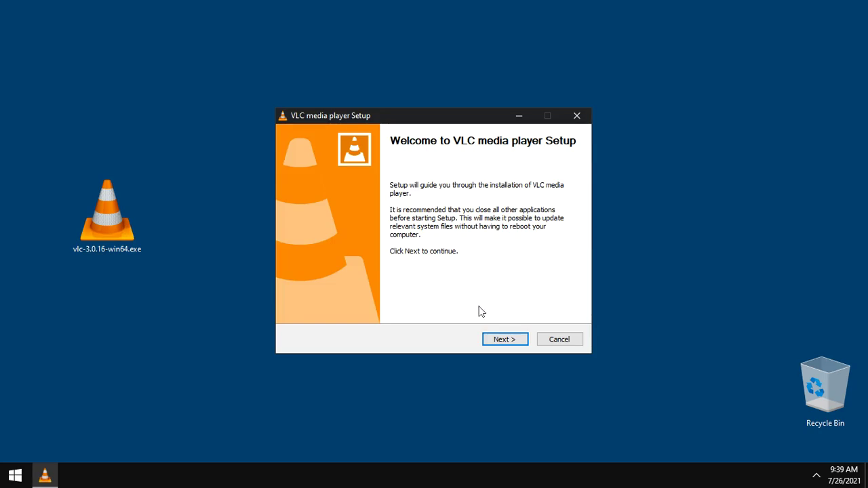
left_click(507, 340)
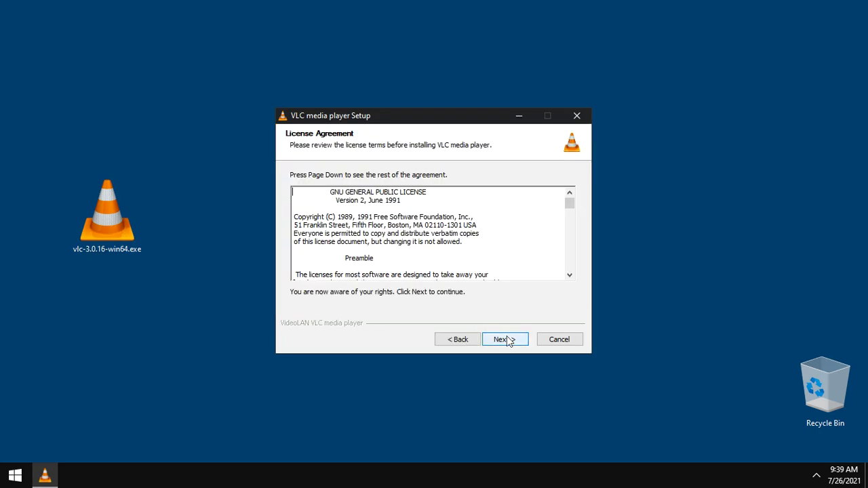
left_click(506, 340)
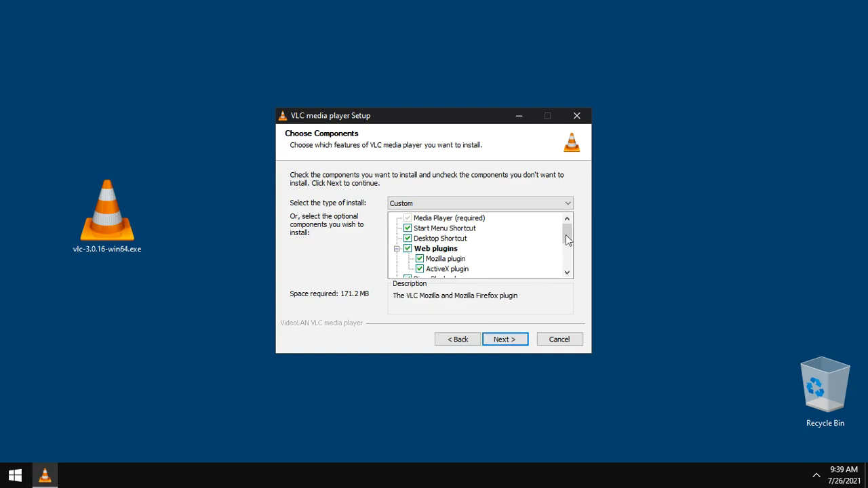
left_click_drag(568, 240, 567, 257)
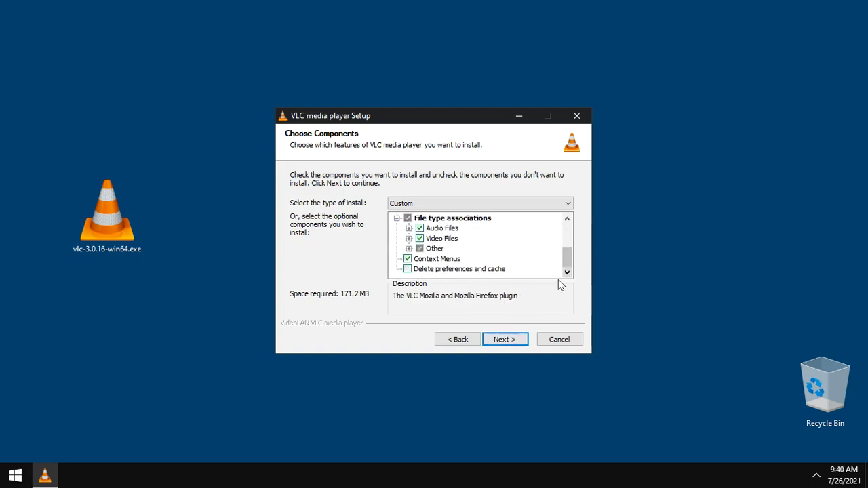
left_click(508, 336)
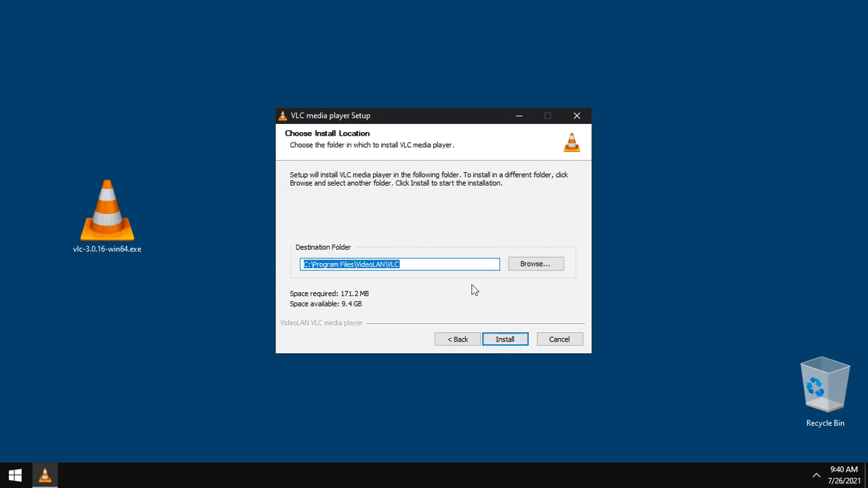
Install VLC in C:\Program Files\VideoLAN\VLC and finish the setup without running the player
left_click(462, 266)
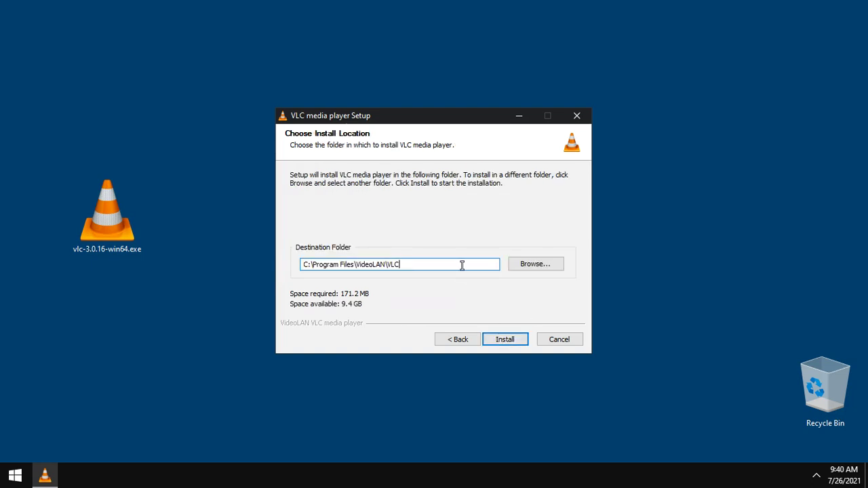
left_click(506, 339)
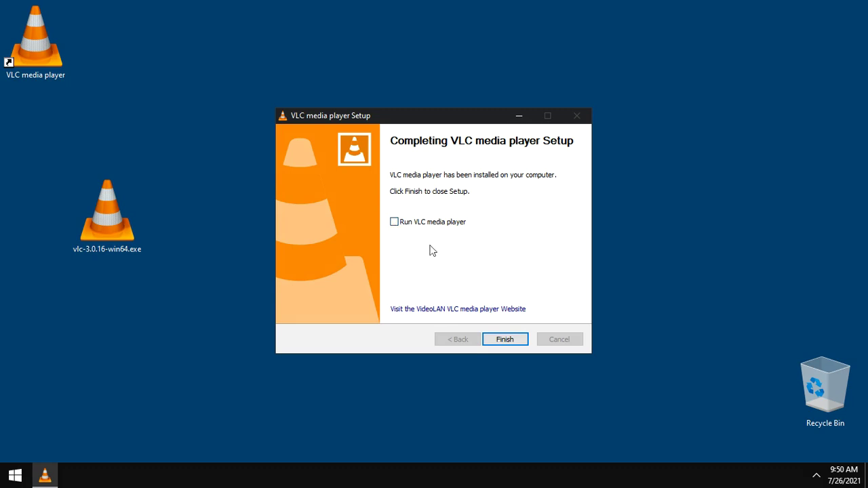
left_click(504, 342)
left_click(504, 341)
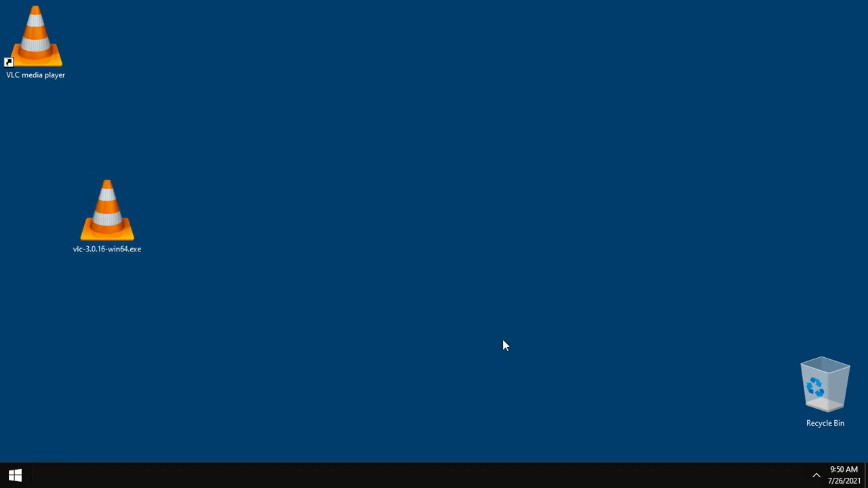
Move the installer file to the Recycle Bin and place the VLC desktop shortcut where the installer was
left_click_drag(109, 240, 828, 386)
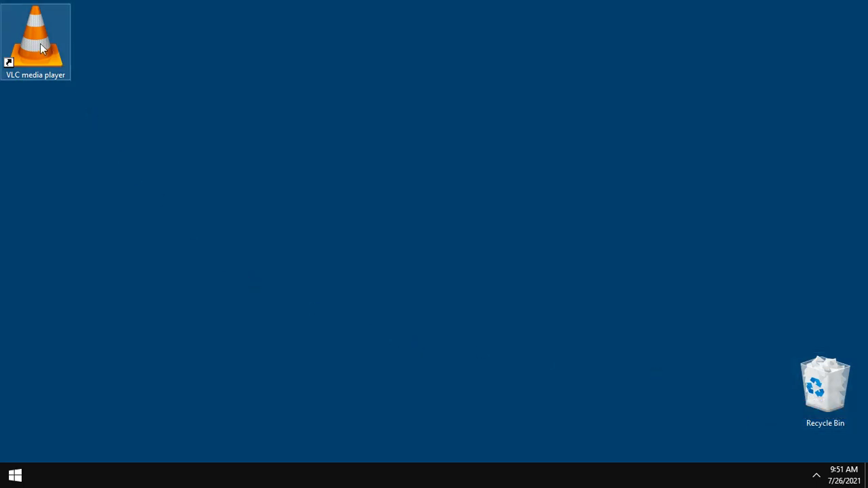
left_click_drag(38, 54, 116, 217)
Launch VLC media player and continue past the privacy policy with metadata network access and regular update checks disabled
double_click(114, 221)
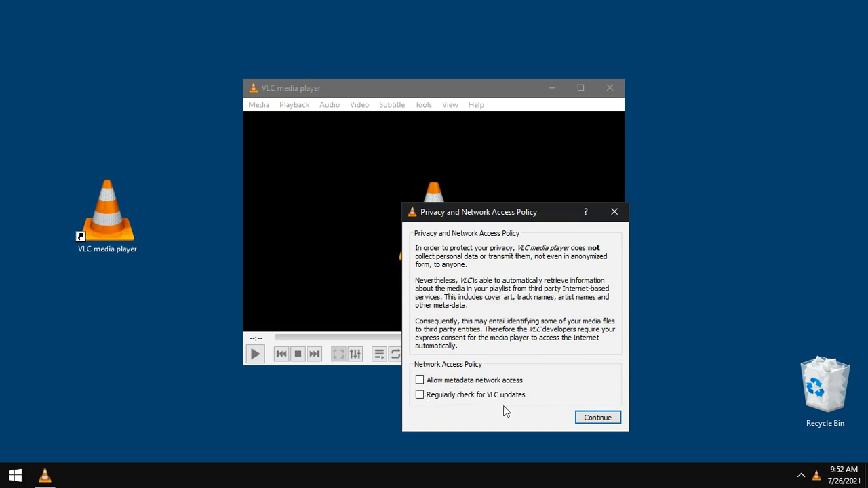
left_click(597, 418)
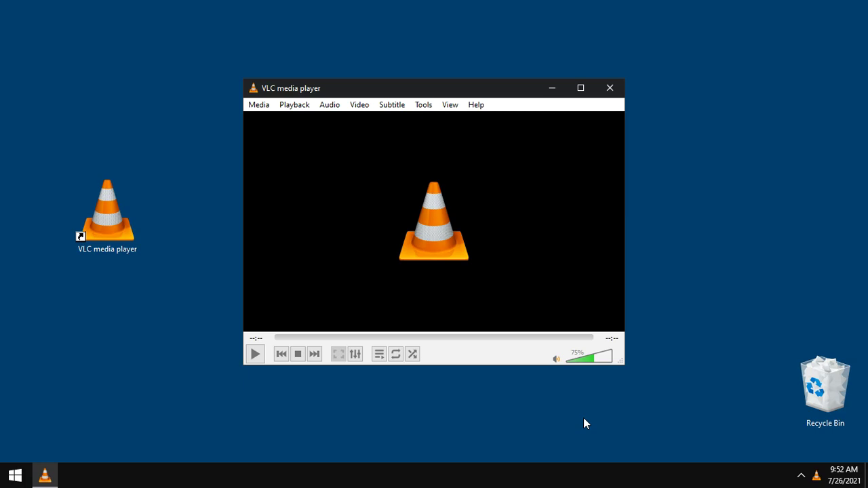
In the interface preferences, disable the systray icon, resizing to video size, one instance from file manager, and saving recently played items
left_click(424, 105)
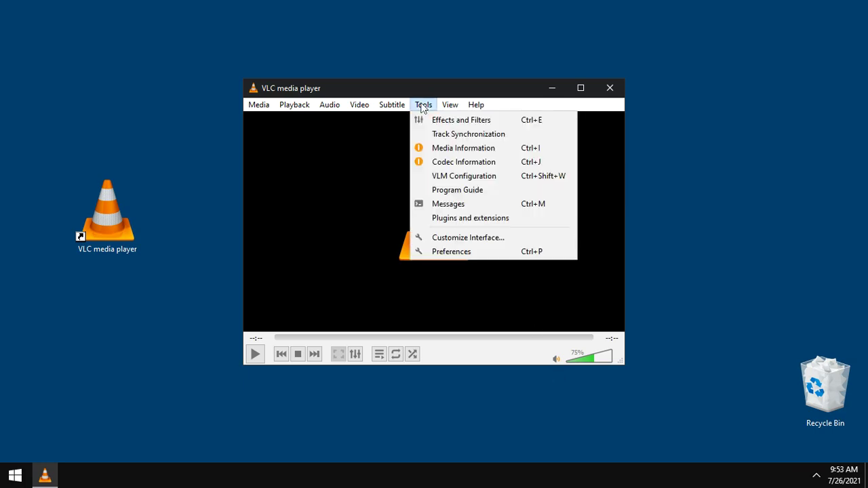
left_click(445, 252)
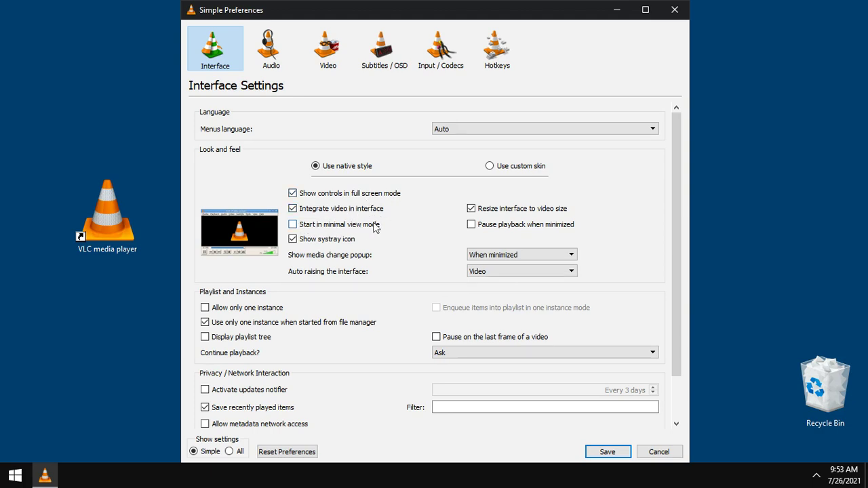
left_click(294, 241)
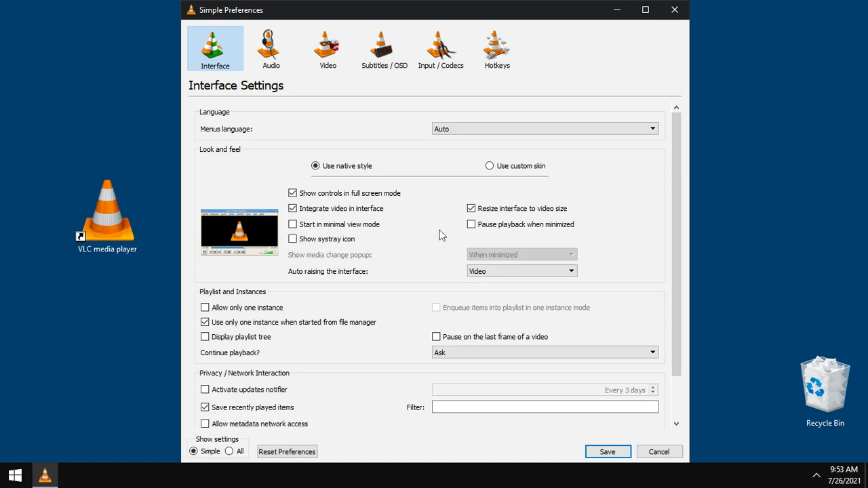
left_click(473, 210)
left_click_drag(673, 294, 680, 354)
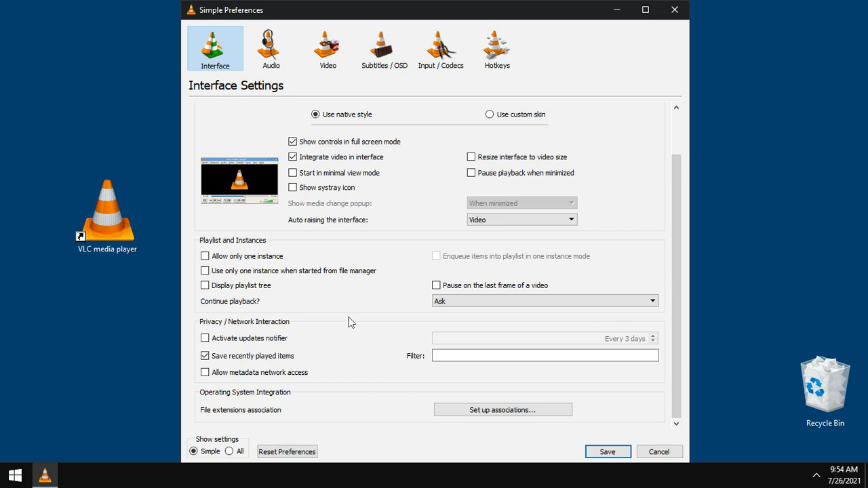
left_click(204, 357)
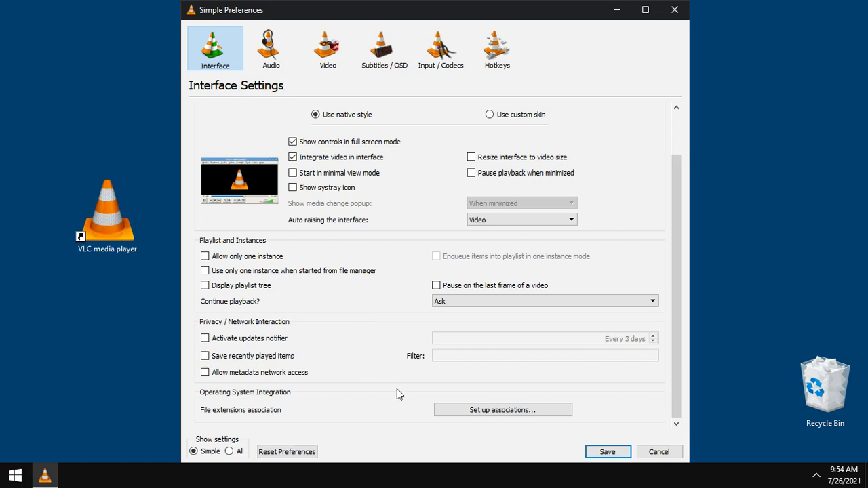
Open the file extensions association setup and dismiss its notice about default apps
left_click(464, 412)
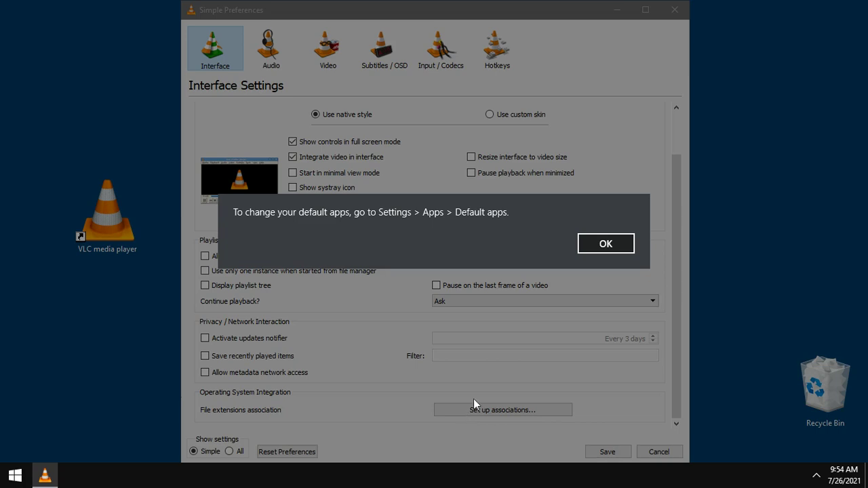
left_click(605, 244)
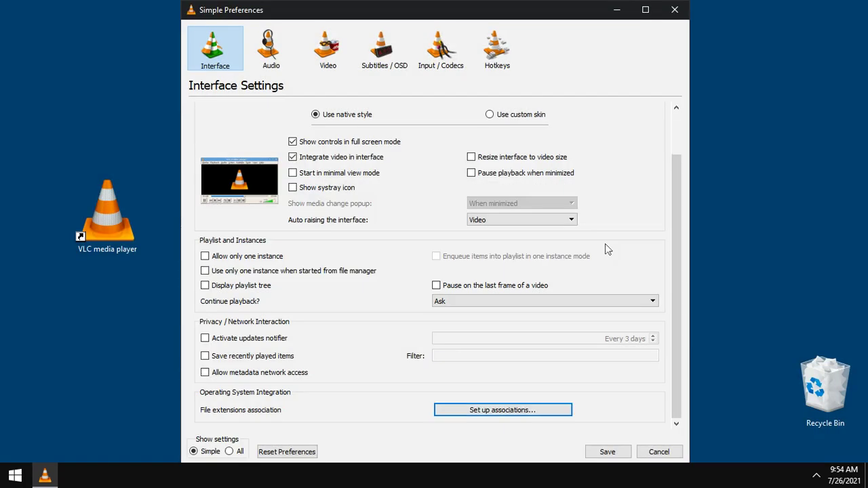
scroll(677, 293, "up", 1)
scroll(681, 288, "up", 1)
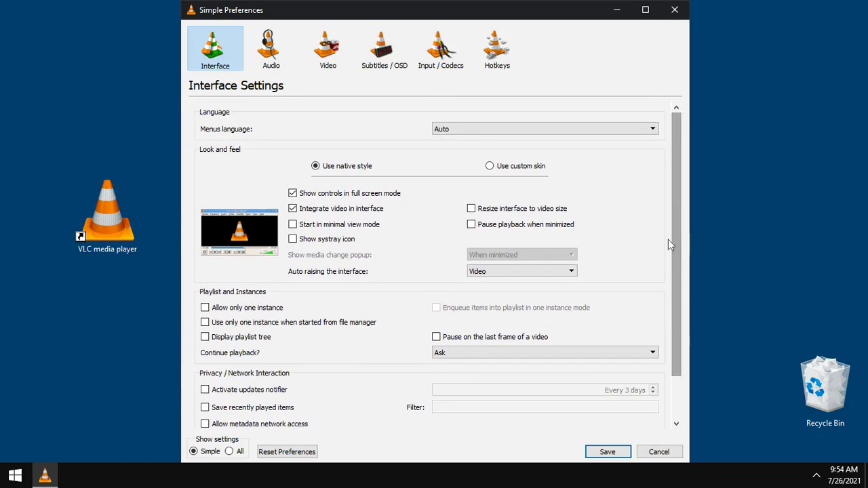
In the audio settings, try DirectX audio output as the output module and return it to Automatic
left_click(283, 51)
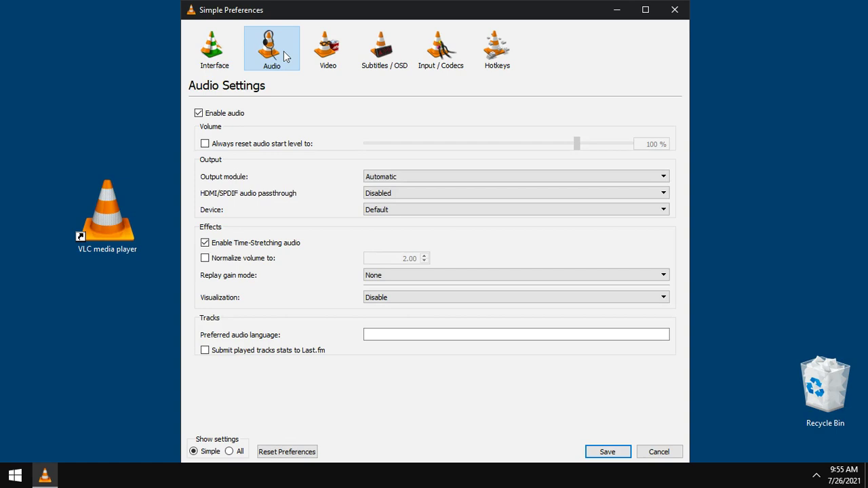
left_click(426, 177)
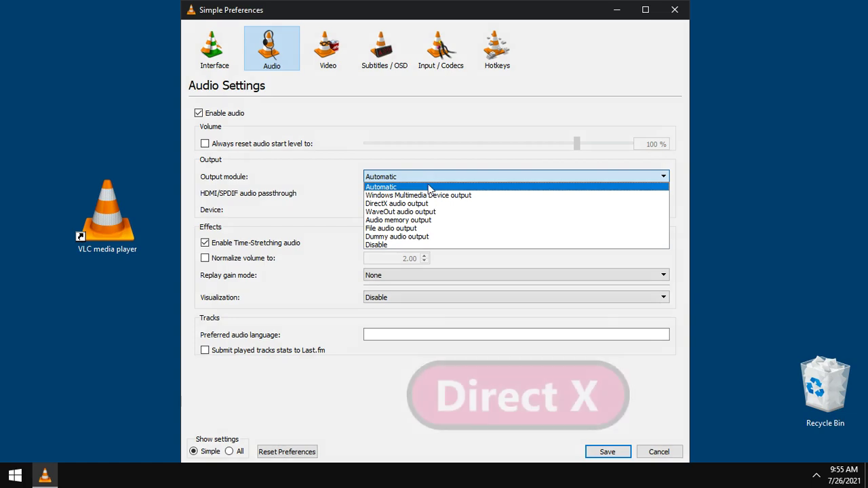
left_click(441, 204)
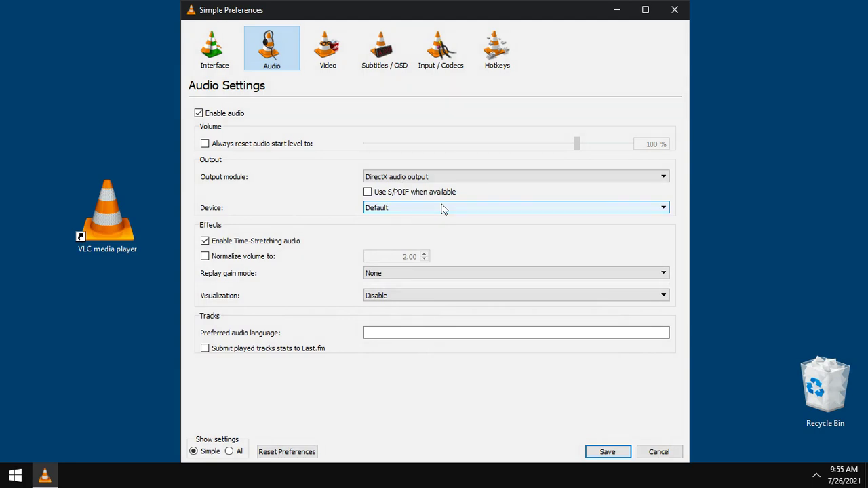
left_click(429, 177)
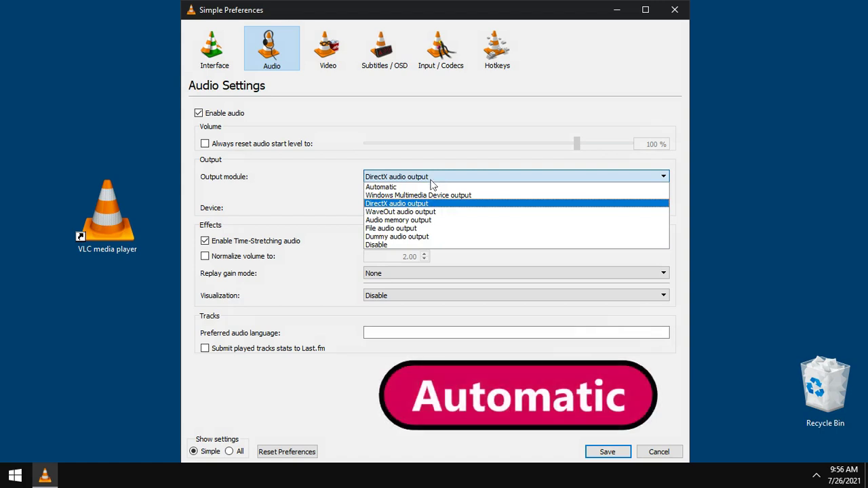
left_click(432, 186)
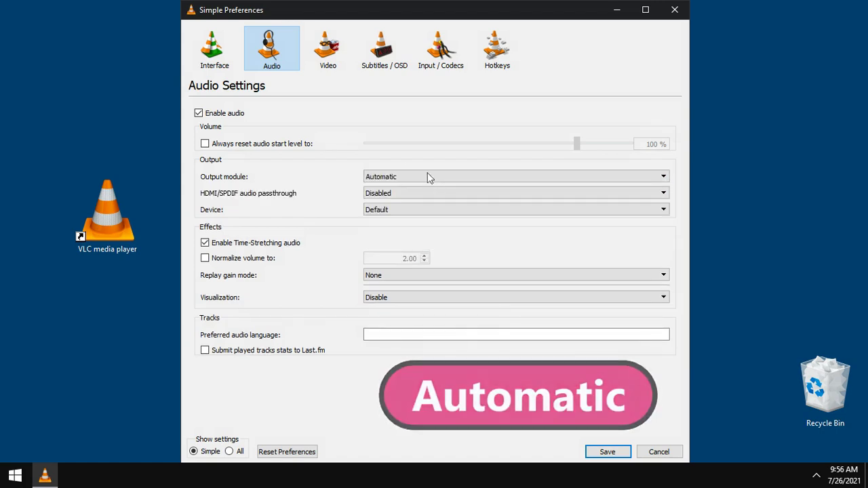
Review the video, subtitle and input/codec settings, including the available default subtitle encodings
left_click(332, 61)
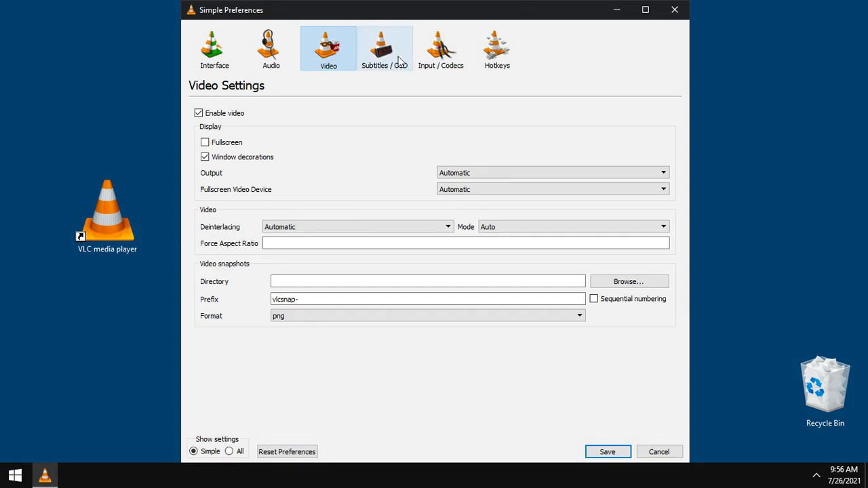
left_click(400, 60)
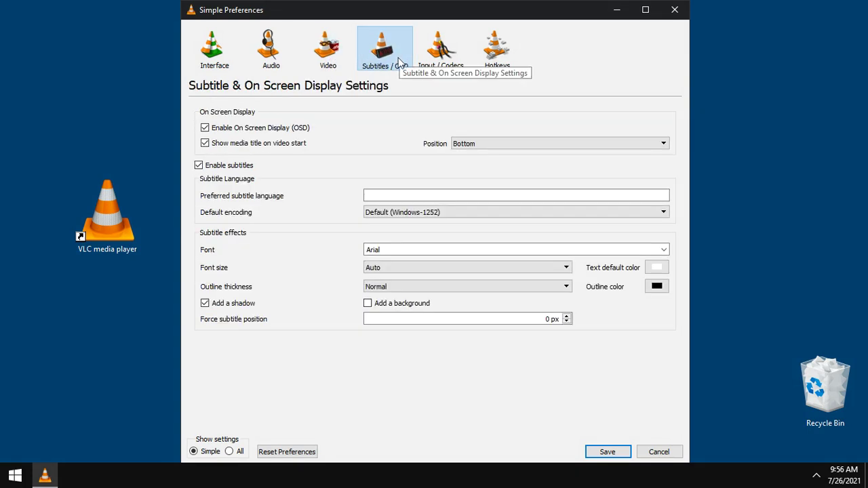
left_click(479, 214)
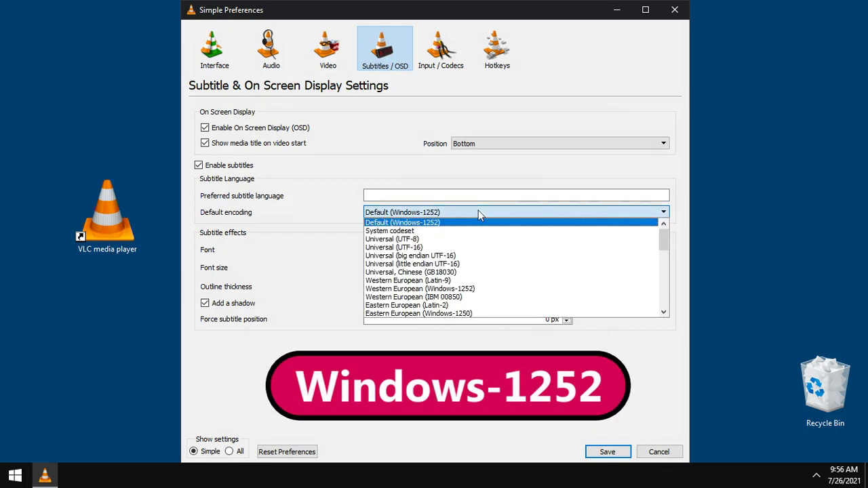
left_click(479, 212)
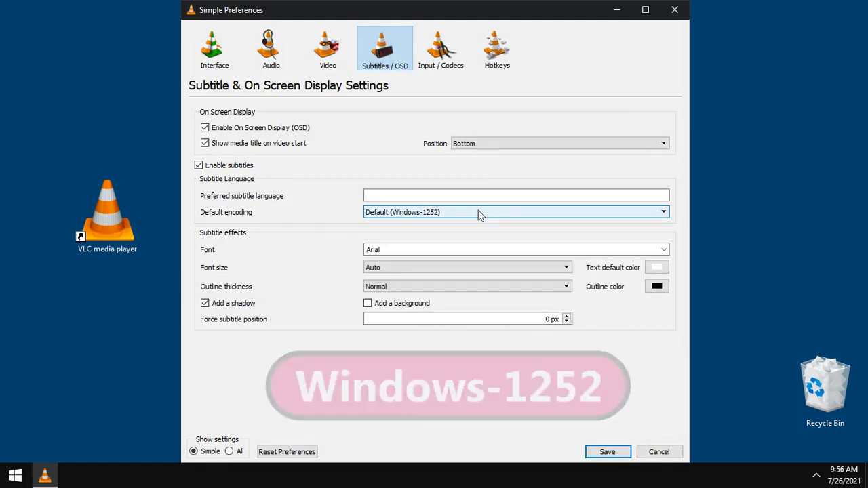
left_click(442, 59)
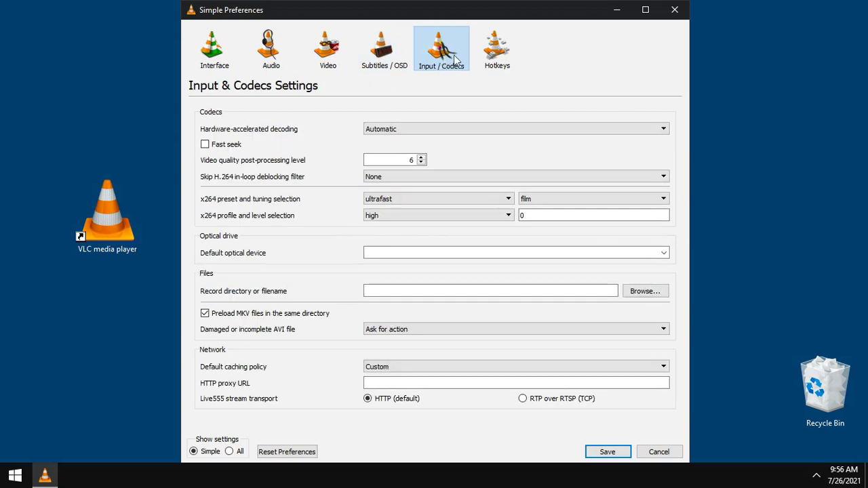
In the hotkey settings, assign Enter to the Fullscreen action despite its existing assignment
left_click(506, 53)
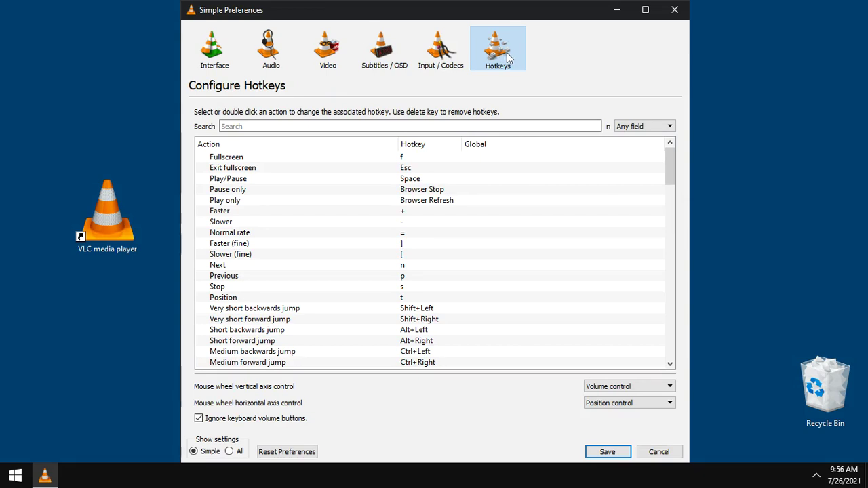
double_click(406, 159)
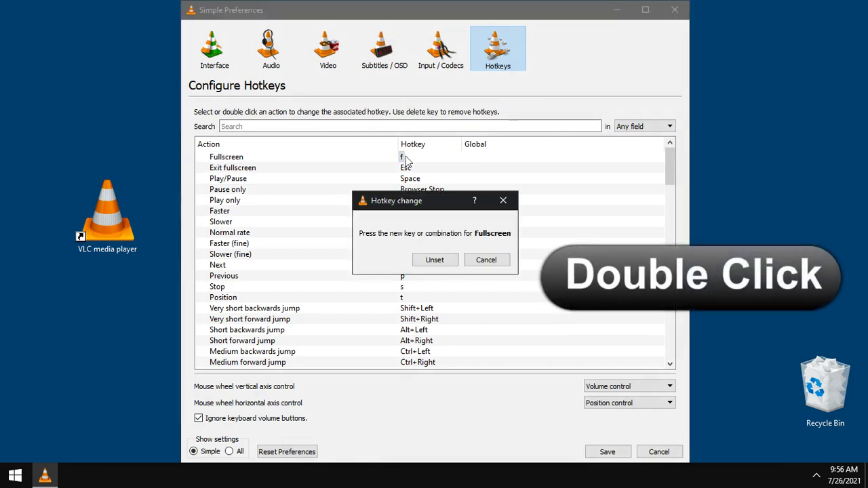
key("Return")
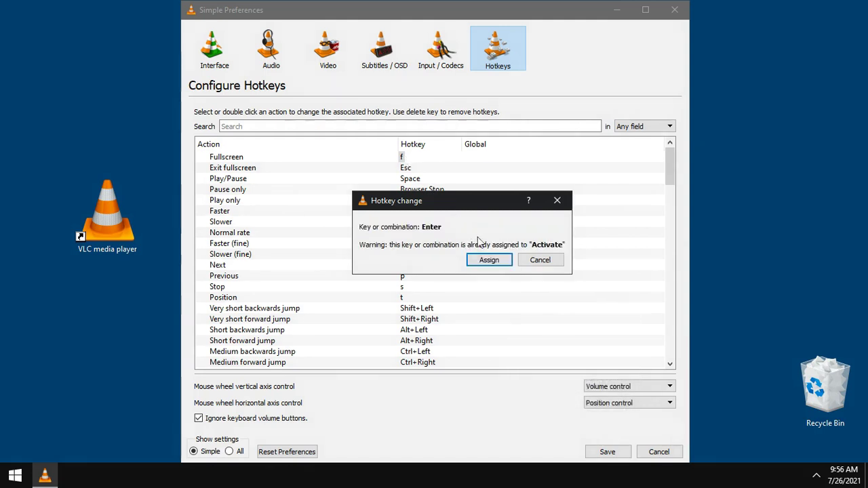
left_click(490, 260)
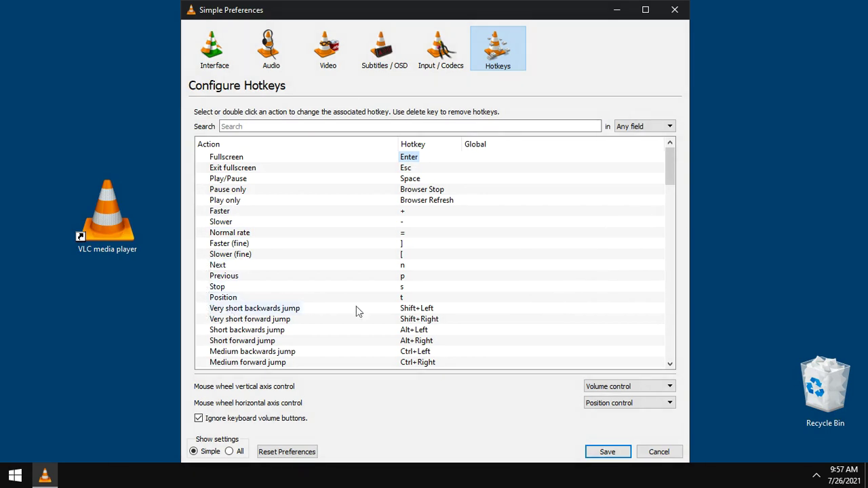
Assign the Left arrow as hotkey for Very short backwards jump and the Right arrow for Very short forward jump
double_click(429, 312)
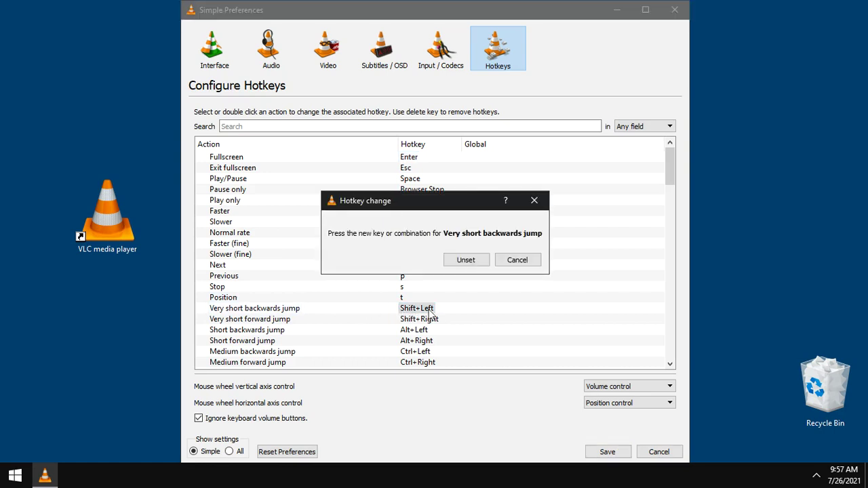
key("Left")
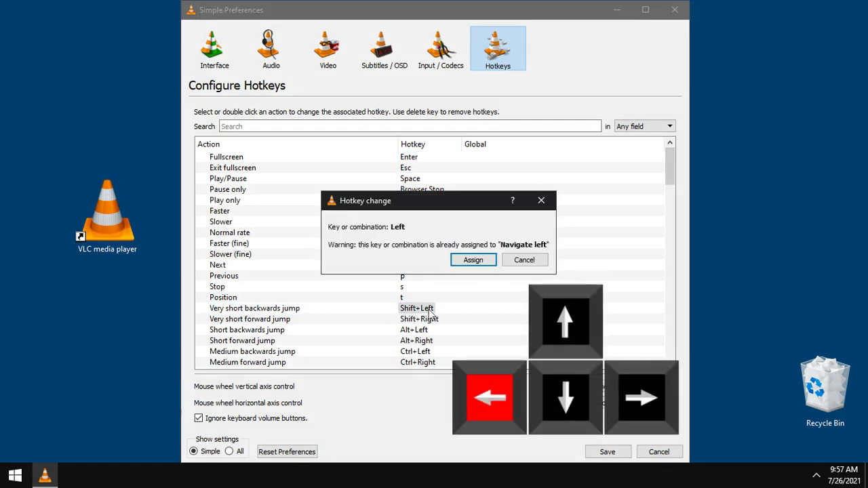
left_click(473, 261)
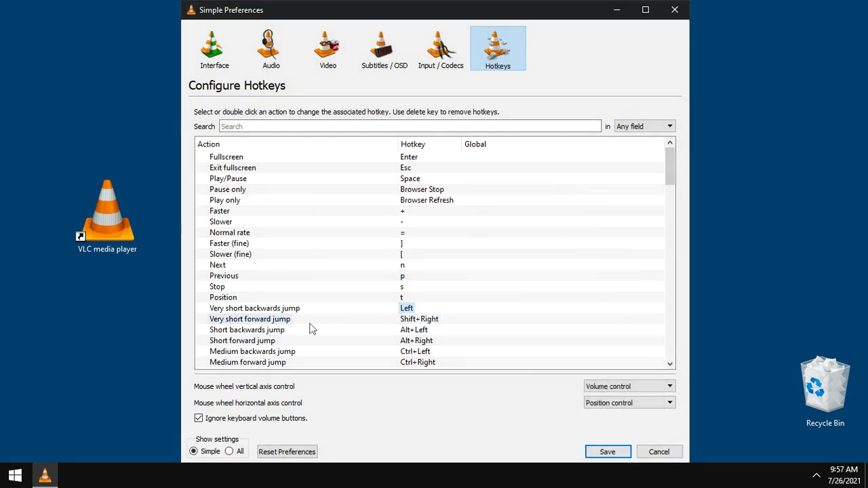
double_click(424, 321)
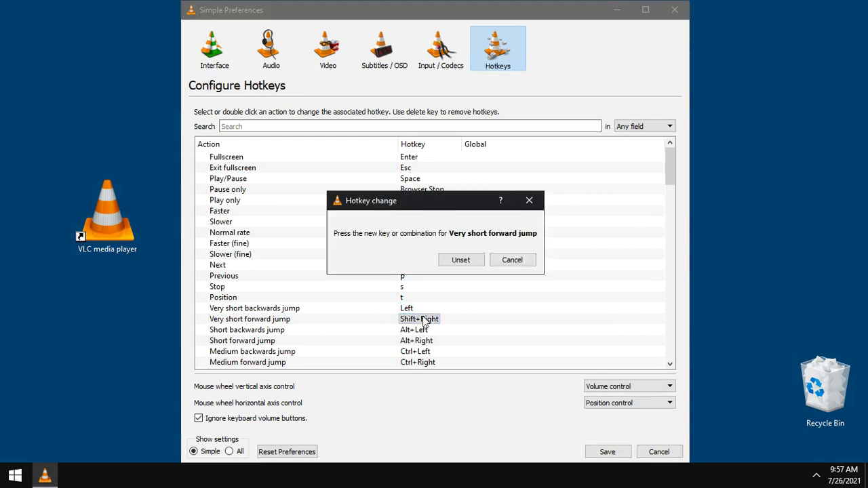
key("Right")
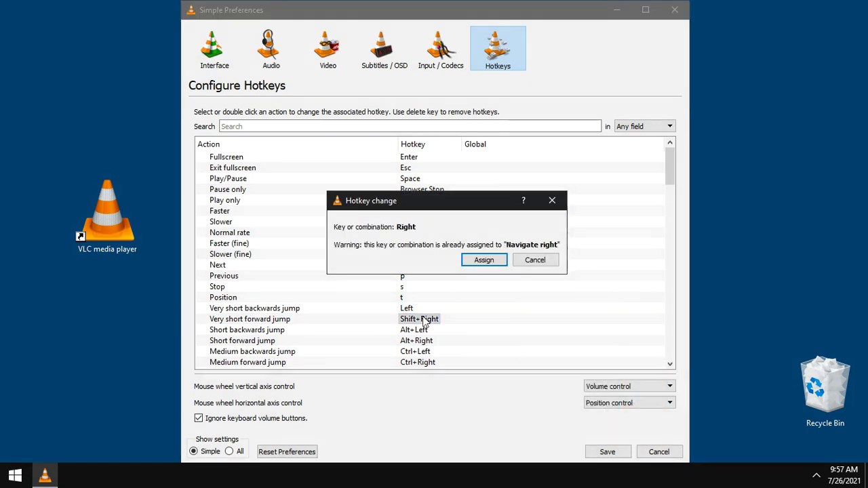
left_click(471, 263)
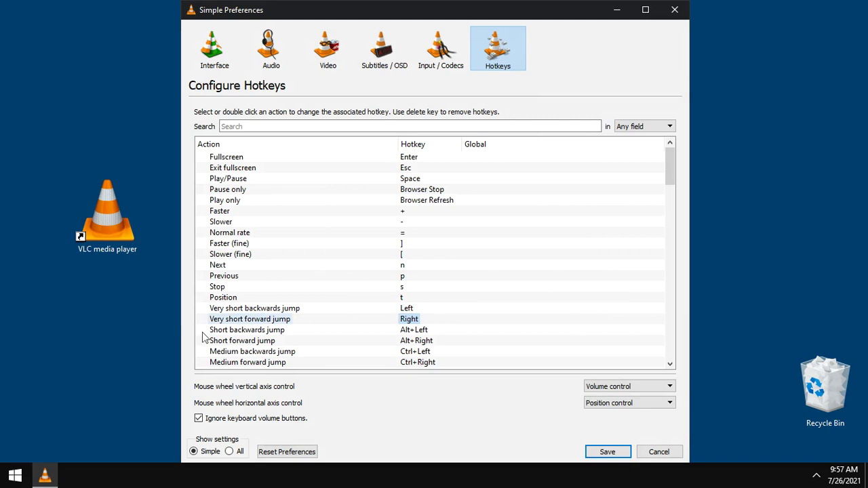
Set the hotkey for the Next frame action to f
scroll(204, 337, "down", 1)
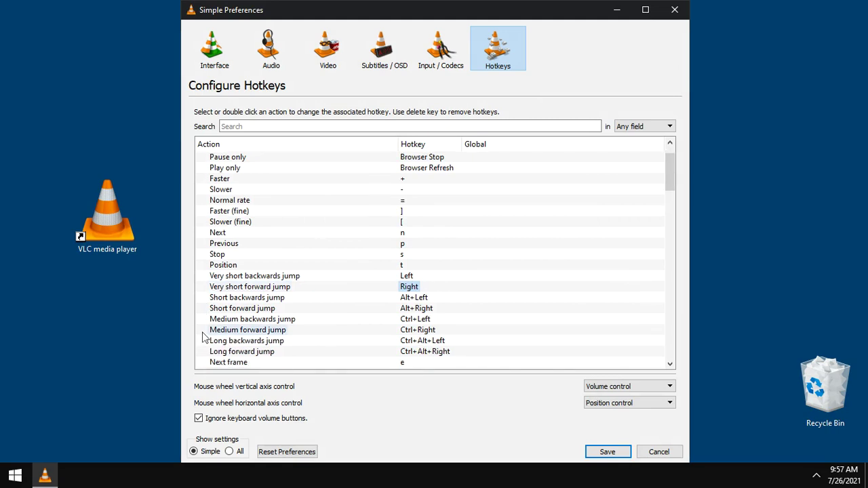
scroll(203, 337, "down", 1)
scroll(200, 337, "down", 1)
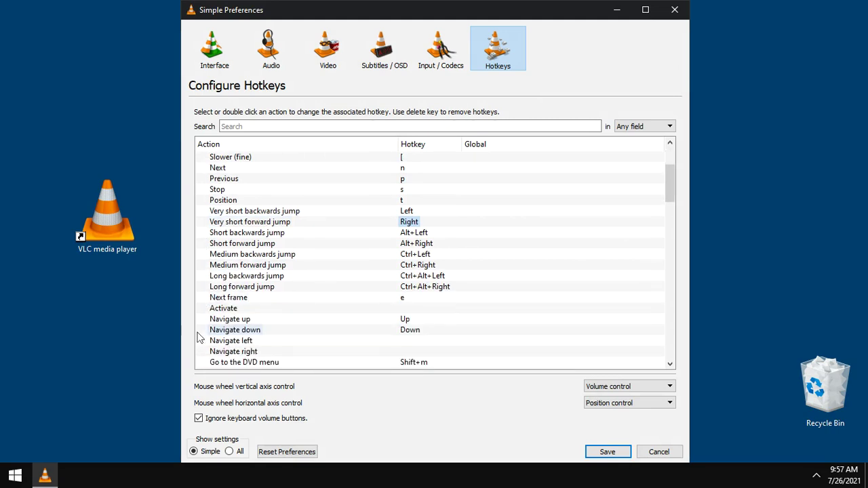
scroll(200, 337, "down", 1)
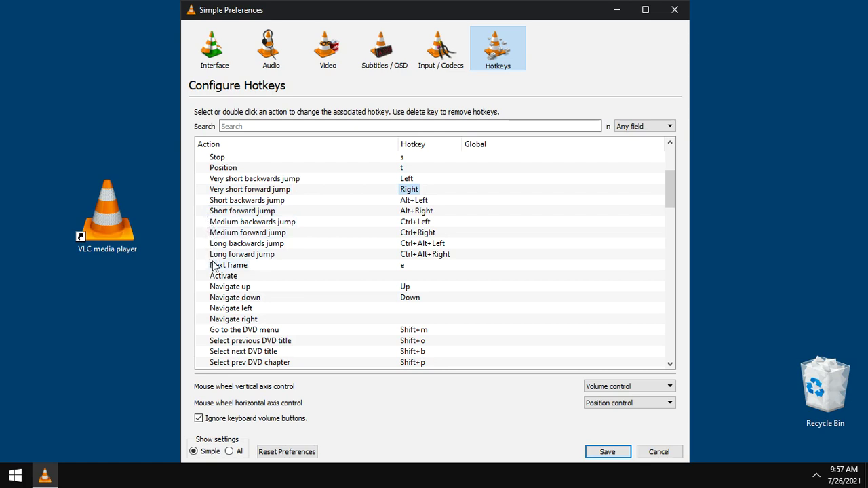
double_click(403, 264)
key("f")
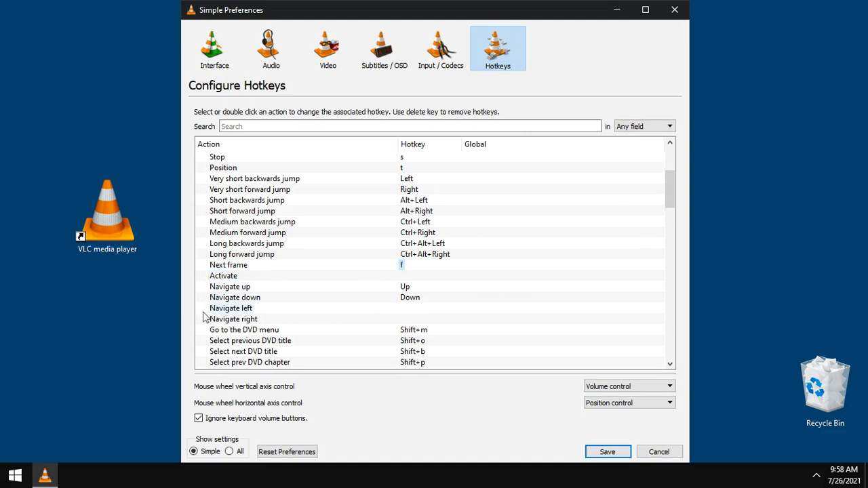
Set the hotkey for the Quit action to q
scroll(203, 316, "down", 1)
scroll(203, 317, "down", 1)
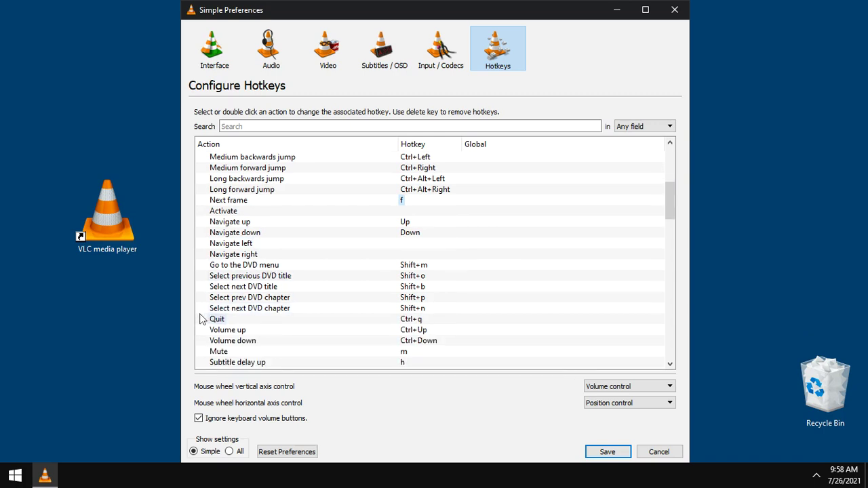
double_click(411, 320)
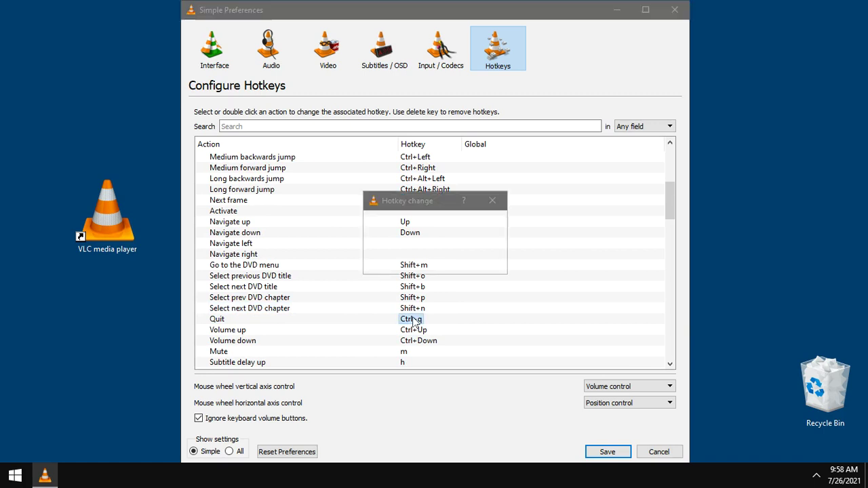
key("q")
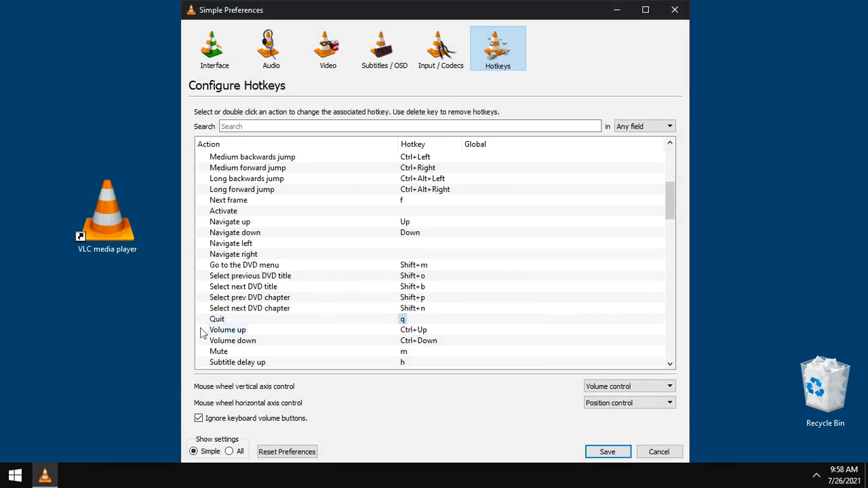
Assign the Up arrow as hotkey for Volume up and the Down arrow for Volume down
double_click(414, 331)
key("Up")
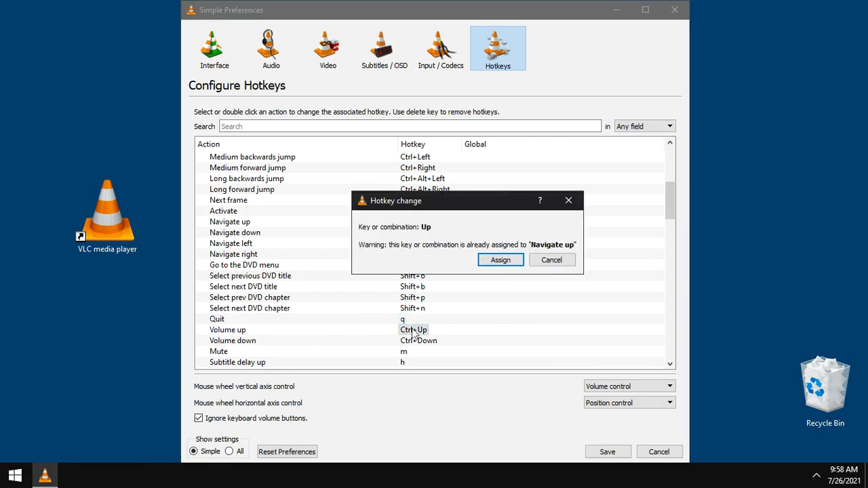
left_click(486, 264)
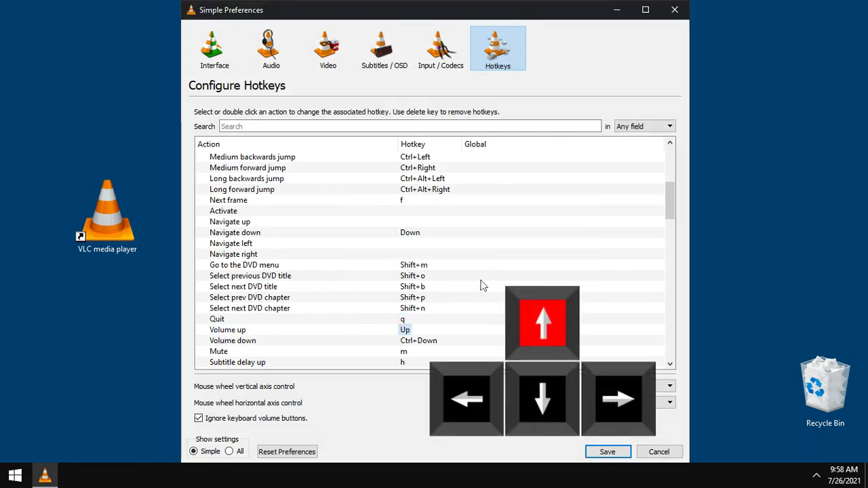
double_click(420, 343)
key("Down")
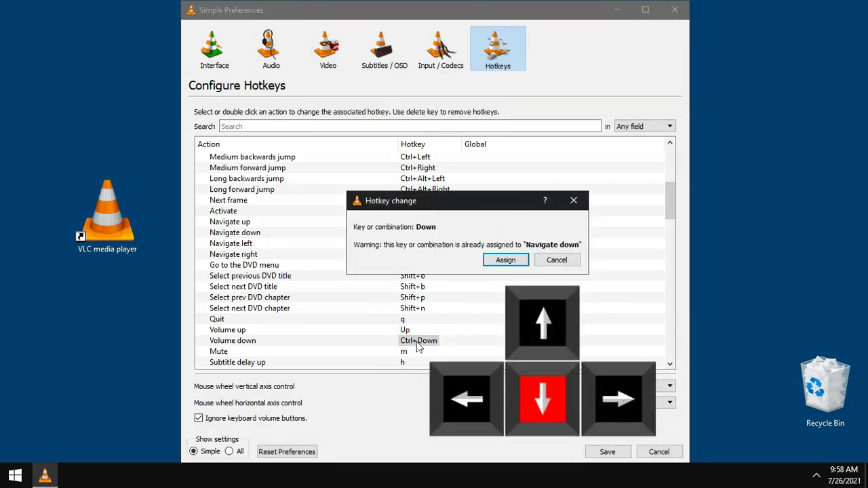
left_click(501, 264)
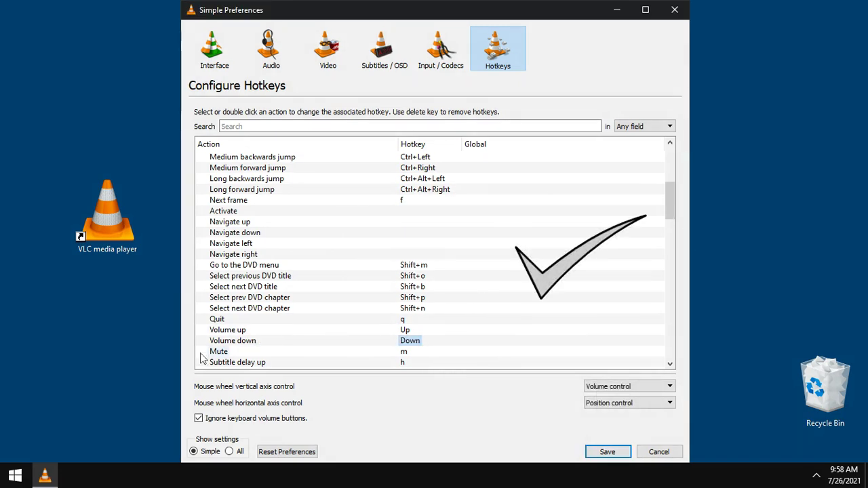
scroll(201, 358, "down", 3)
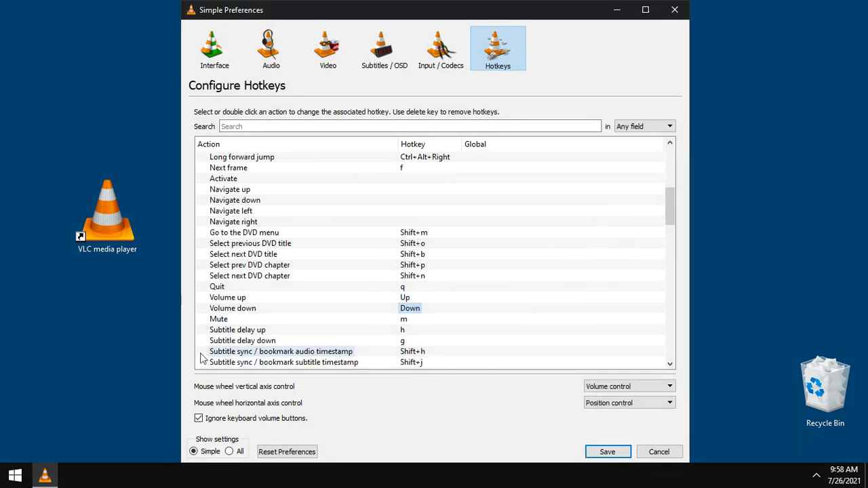
Assign Ctrl+s as the hotkey for the Take video snapshot action
scroll(202, 352, "down", 2)
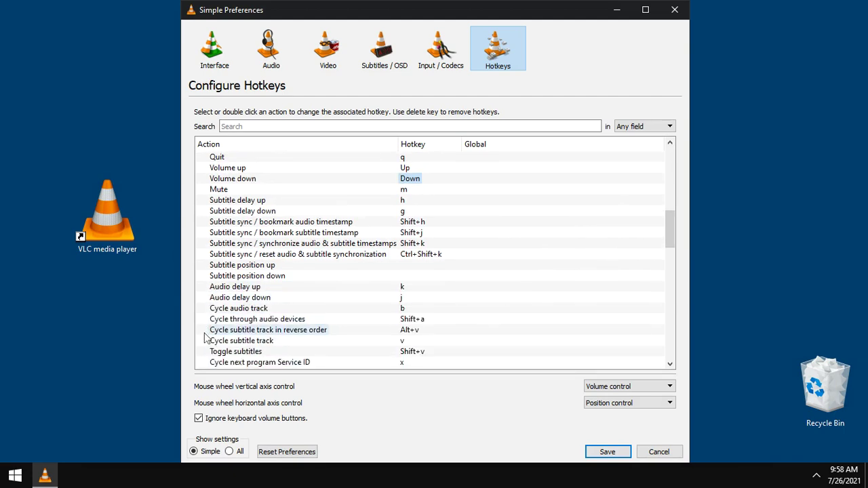
scroll(205, 337, "down", 2)
scroll(205, 337, "down", 1)
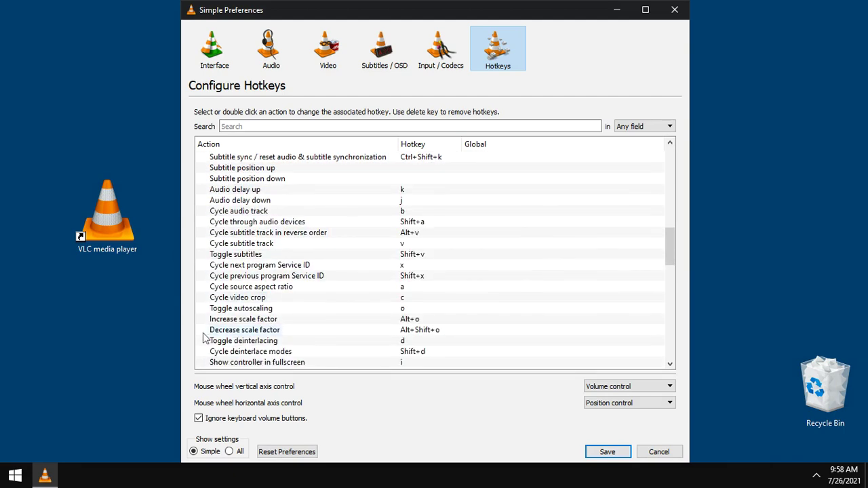
scroll(202, 338, "down", 1)
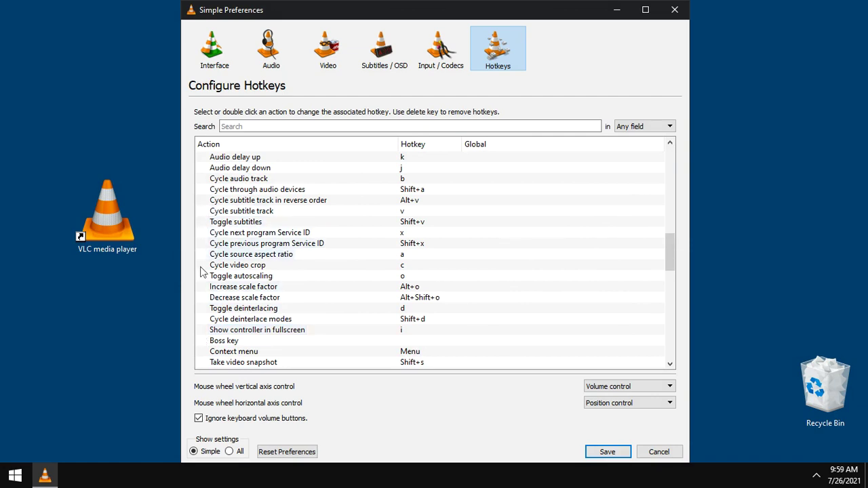
scroll(202, 285, "down", 1)
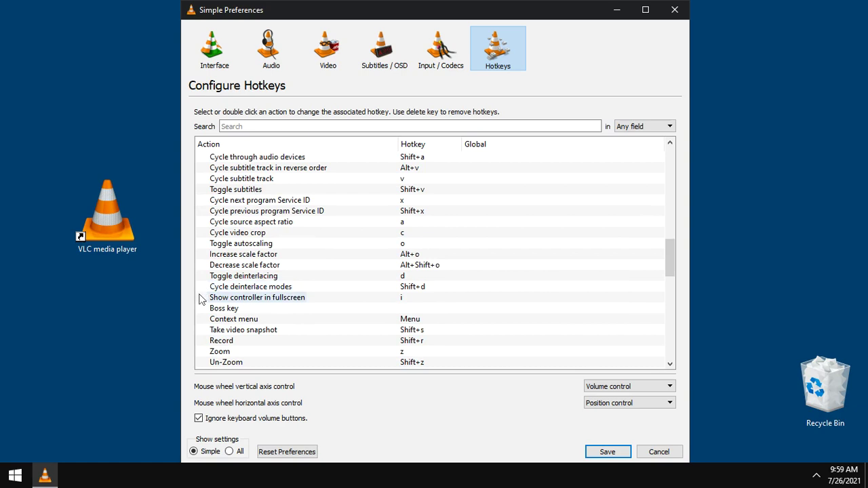
scroll(202, 300, "down", 1)
scroll(203, 300, "down", 1)
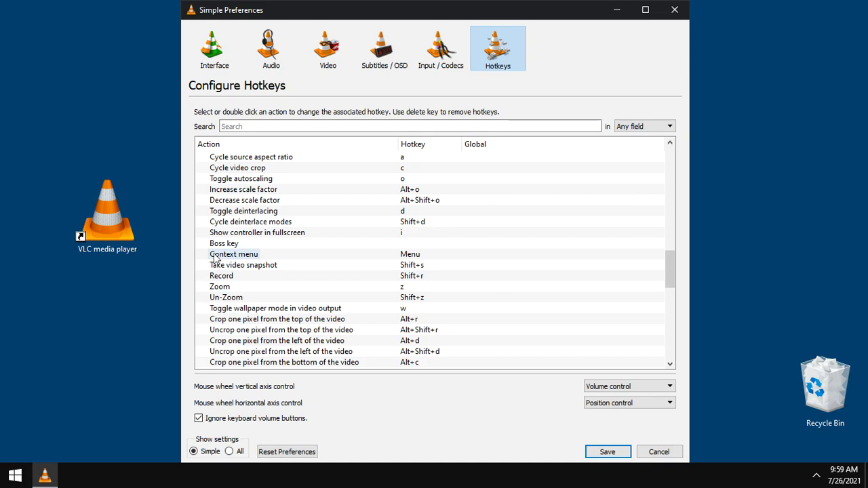
left_click(305, 265)
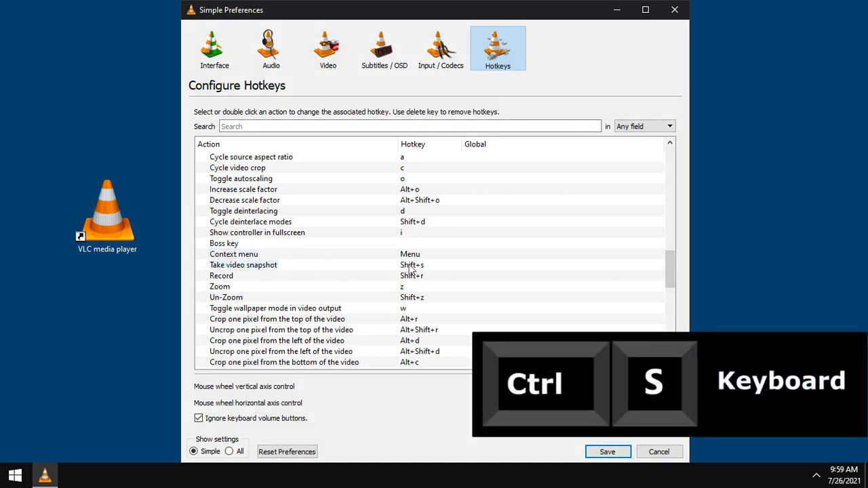
double_click(409, 268)
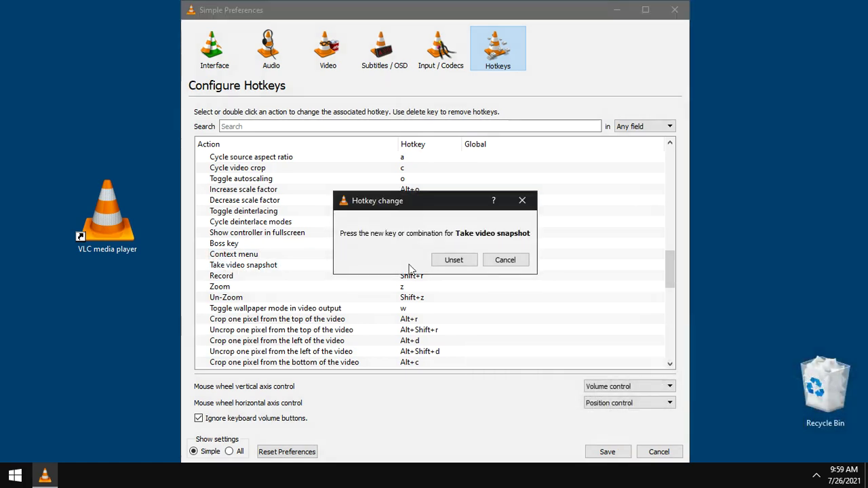
key("ctrl+s")
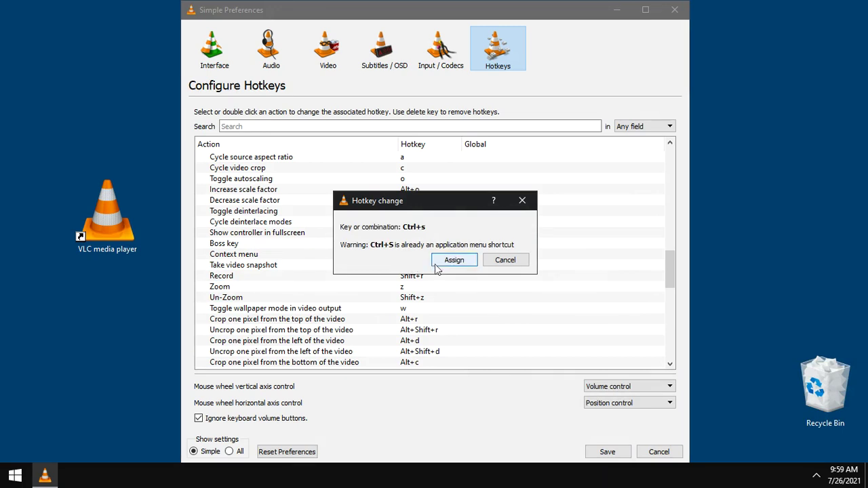
left_click(439, 263)
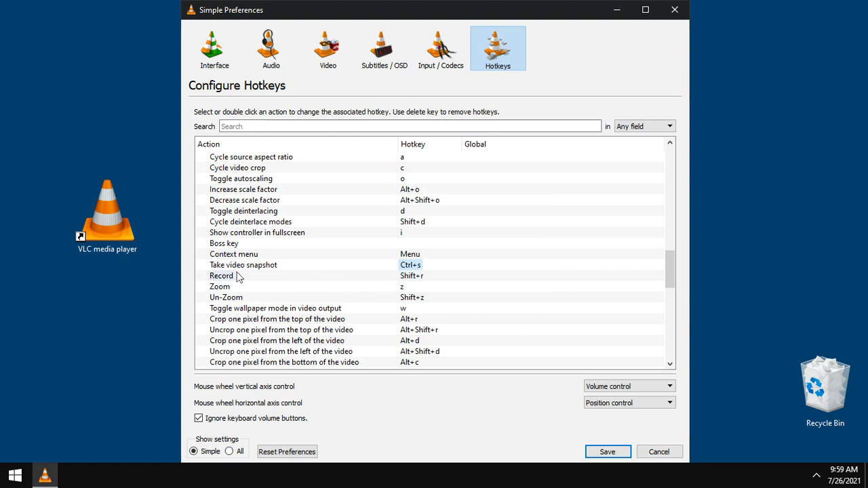
Assign Ctrl+r as the hotkey for the Record action
double_click(414, 276)
key("ctrl+r")
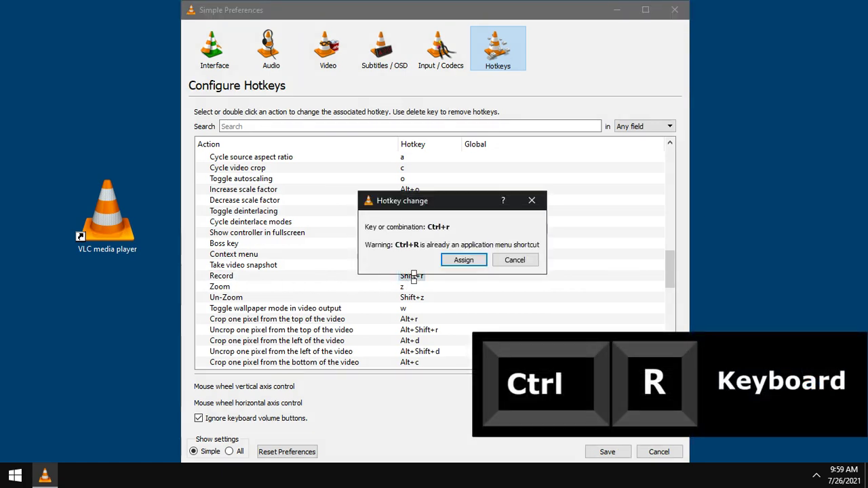
left_click(459, 262)
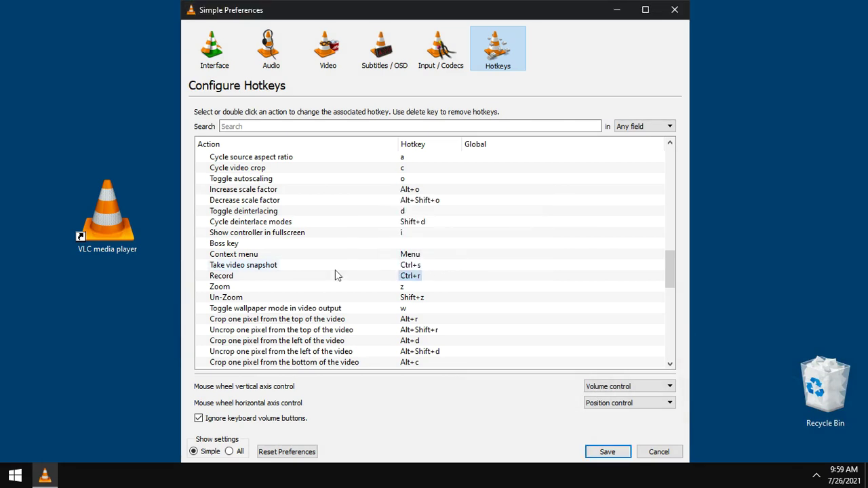
Review the remaining hotkey actions down to the end of the list, save the preferences, and close the player
scroll(201, 302, "down", 1)
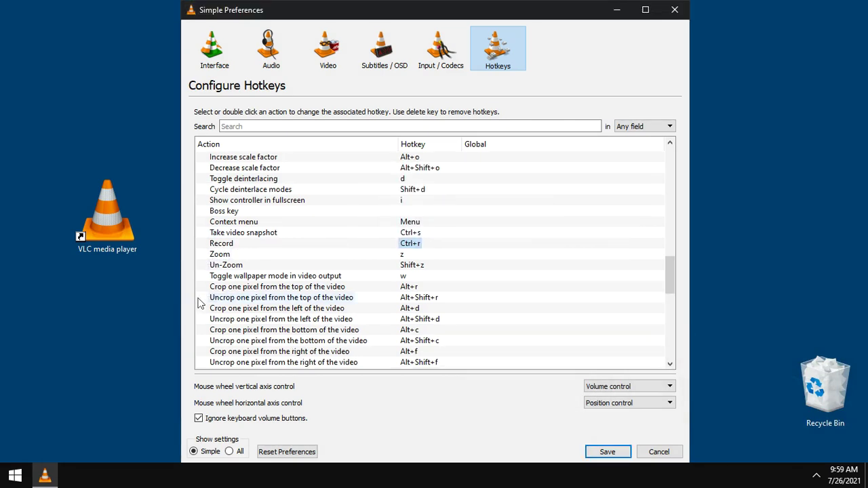
scroll(201, 302, "down", 3)
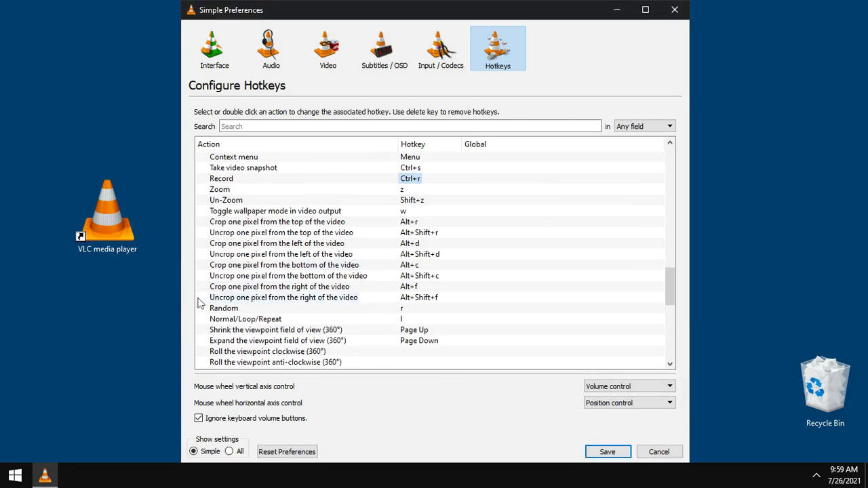
scroll(201, 303, "down", 3)
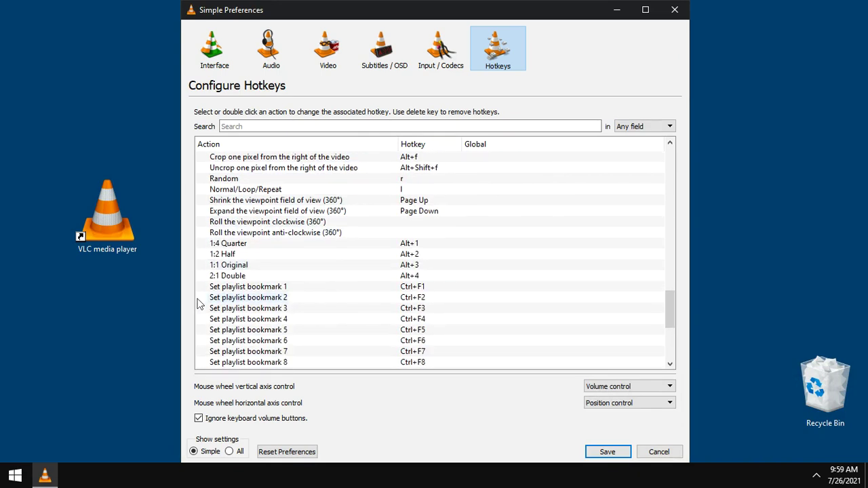
scroll(200, 305, "down", 2)
scroll(201, 305, "down", 4)
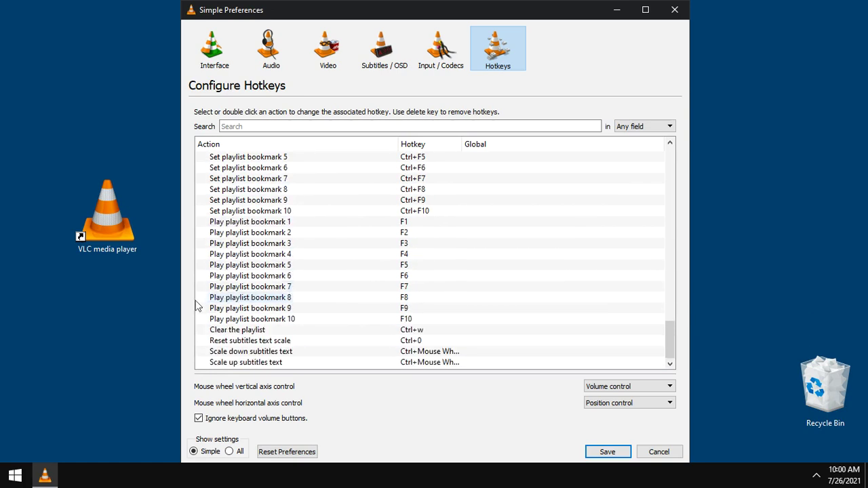
left_click(603, 453)
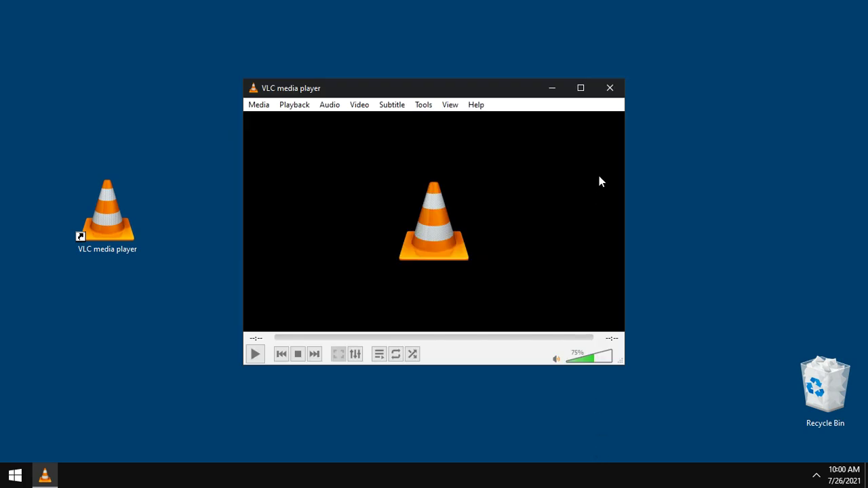
left_click(610, 88)
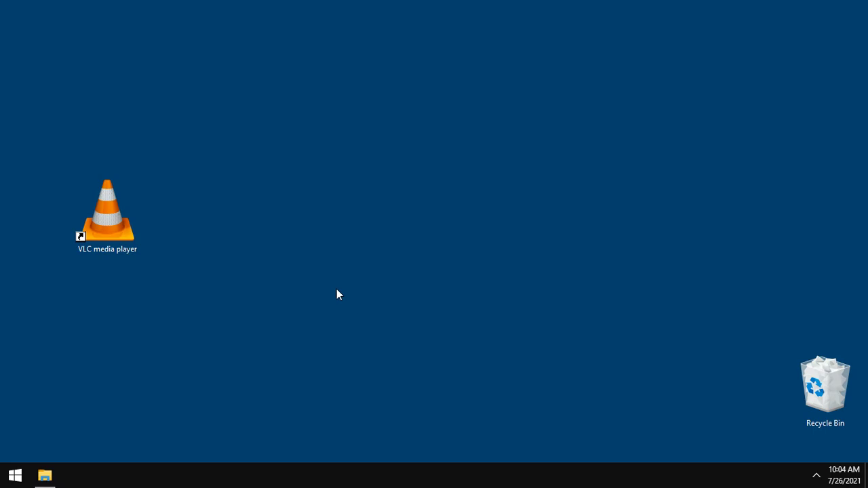
Switch to the Downloads folder in File Explorer and check which program opens What It Is - Silent Partner.mp3 in its properties
left_click(45, 475)
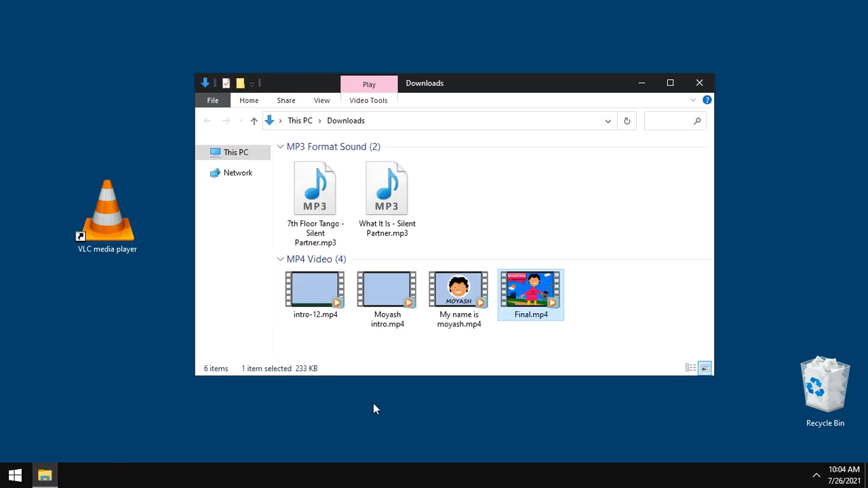
right_click(401, 205)
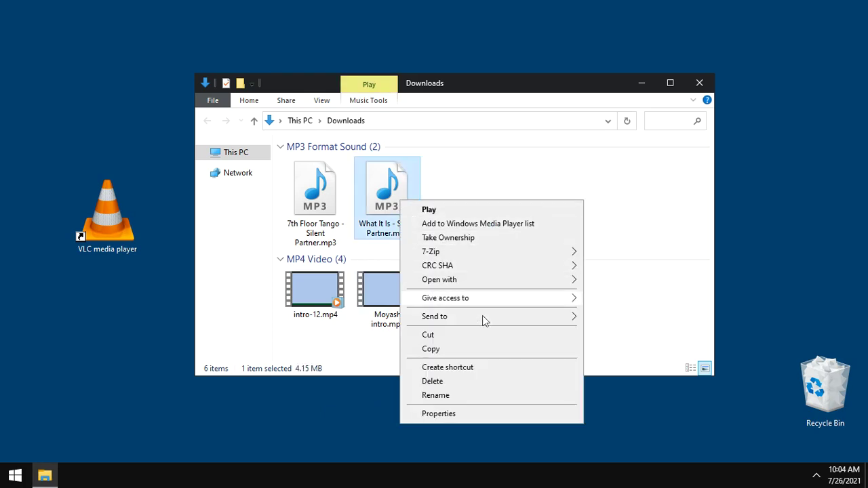
left_click(516, 415)
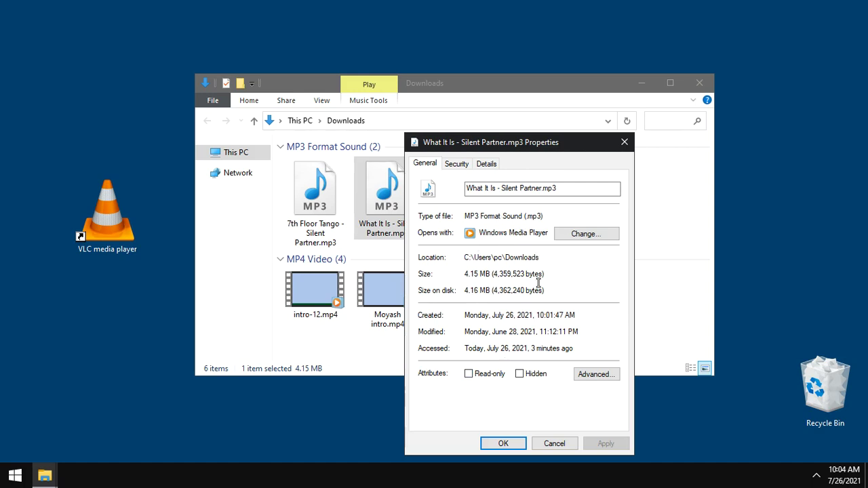
left_click(563, 444)
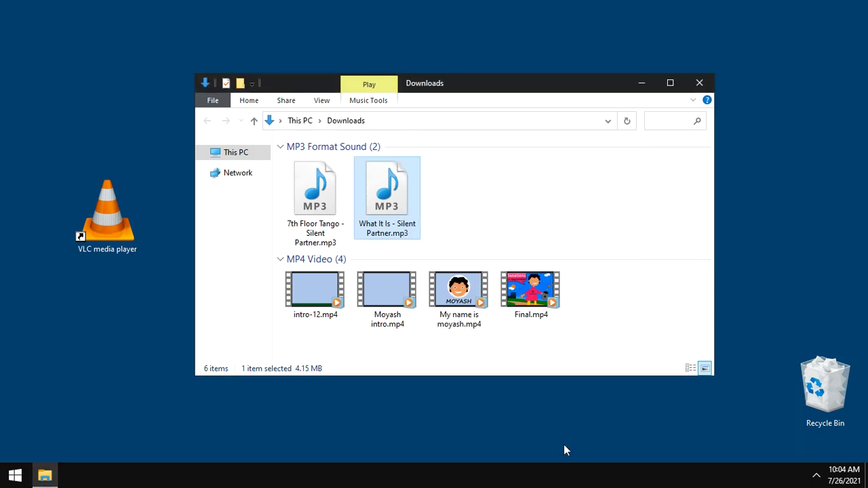
Check the properties of Final.mp4 for its default program, then dismiss them without changes and deselect the file
left_click(541, 294)
right_click(540, 294)
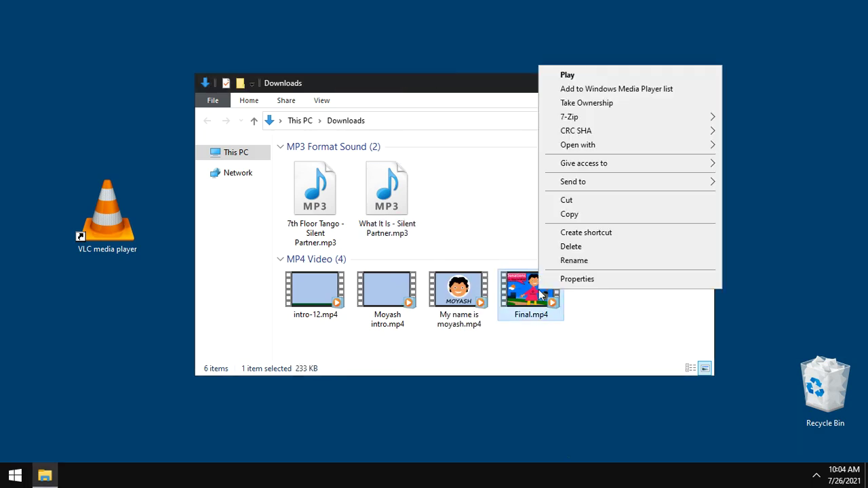
left_click(601, 279)
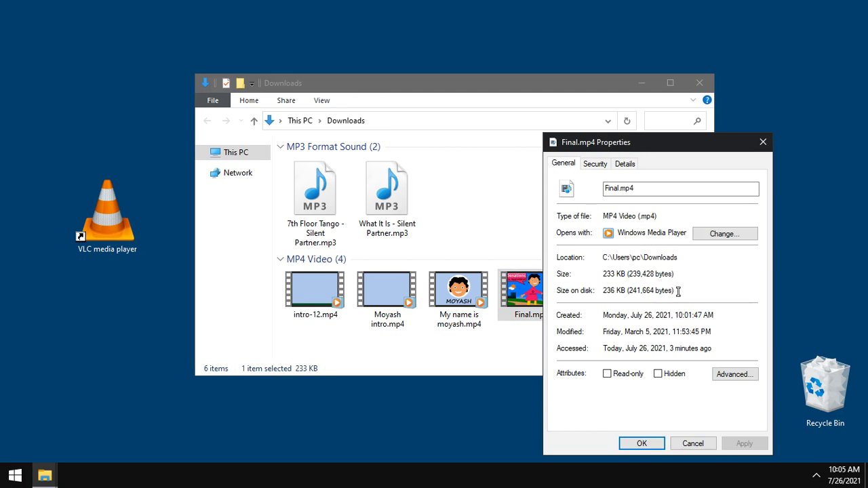
left_click(693, 443)
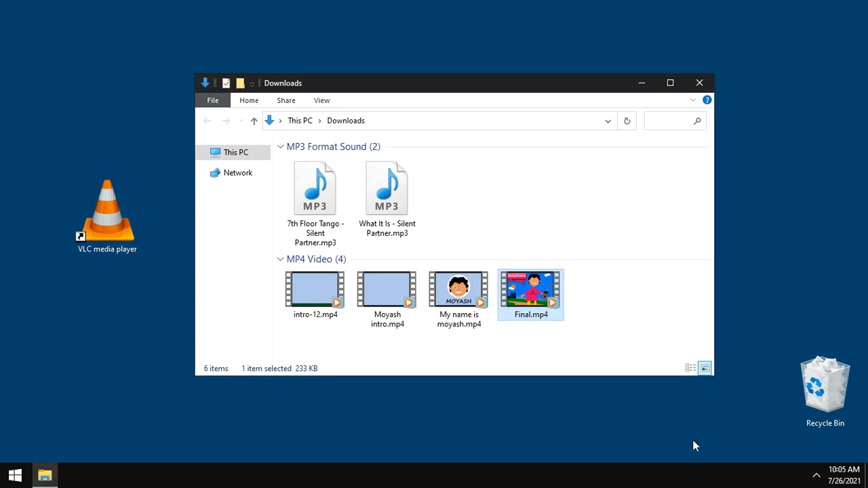
left_click(574, 429)
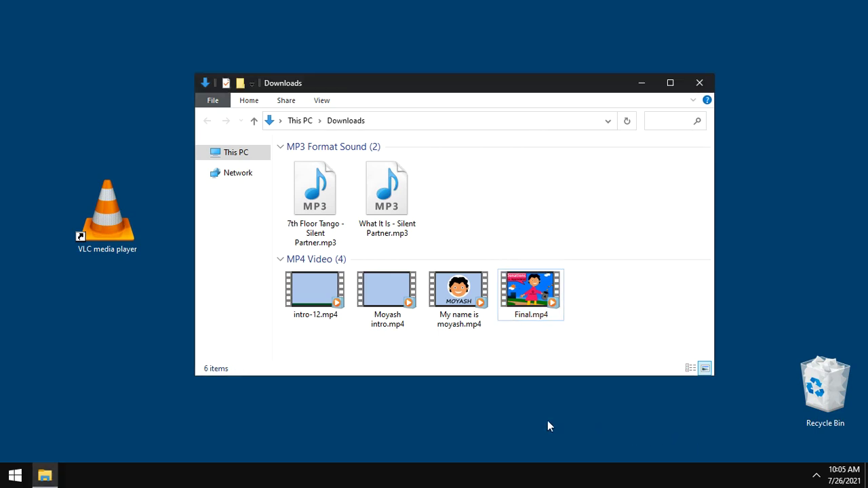
In Windows Settings, set VLC media player as the default music player under the default apps
left_click(15, 473)
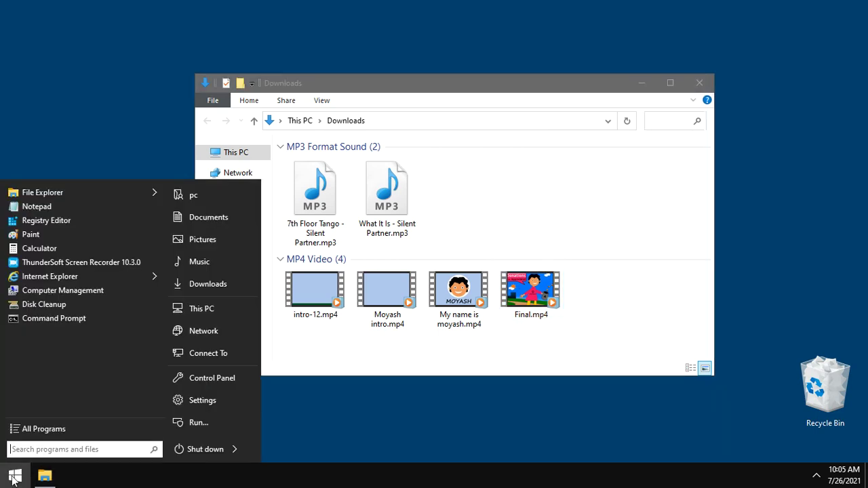
left_click(224, 399)
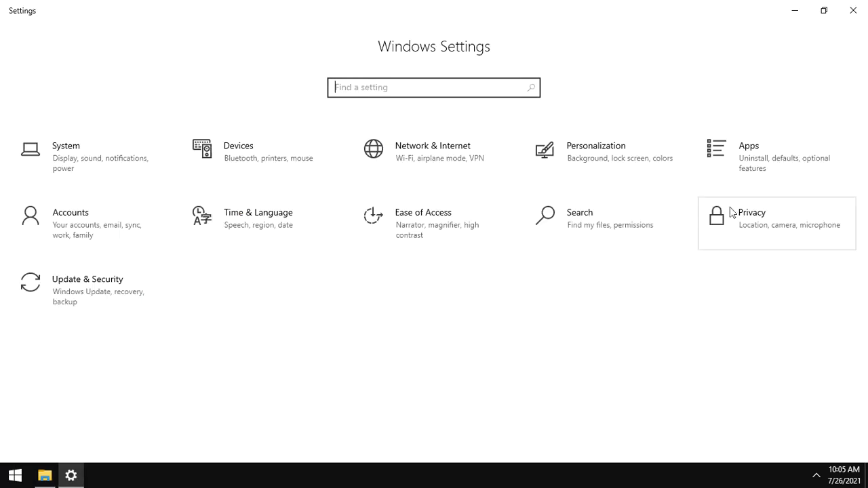
left_click(755, 161)
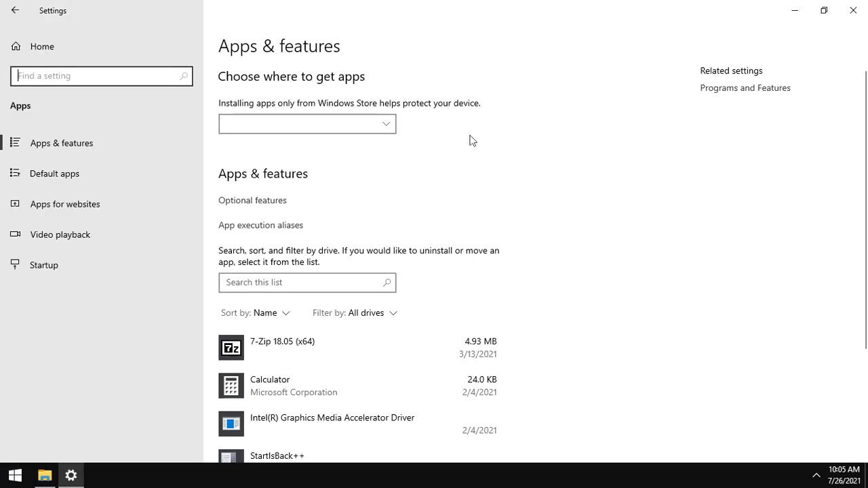
left_click(142, 171)
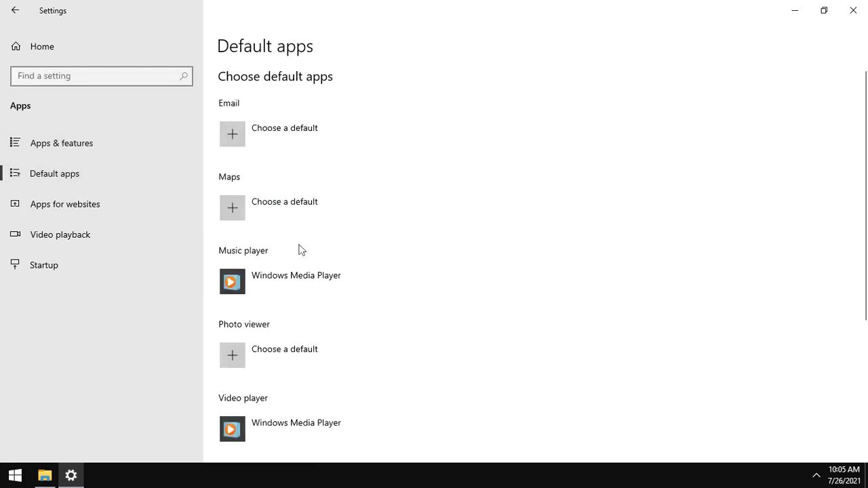
left_click(358, 276)
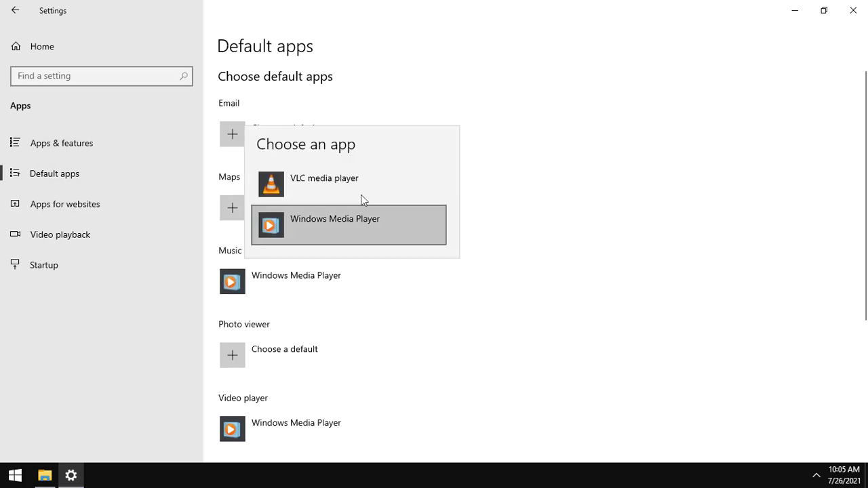
left_click(361, 180)
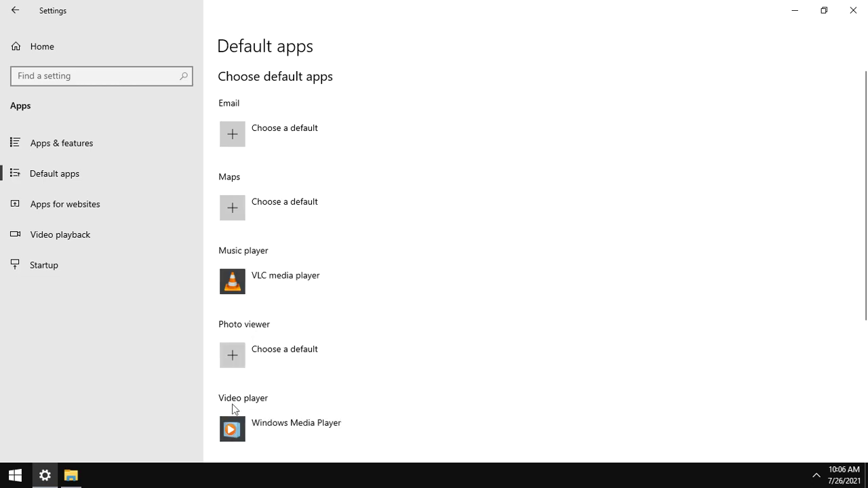
Set VLC media player as the default video player and close Settings
left_click(355, 421)
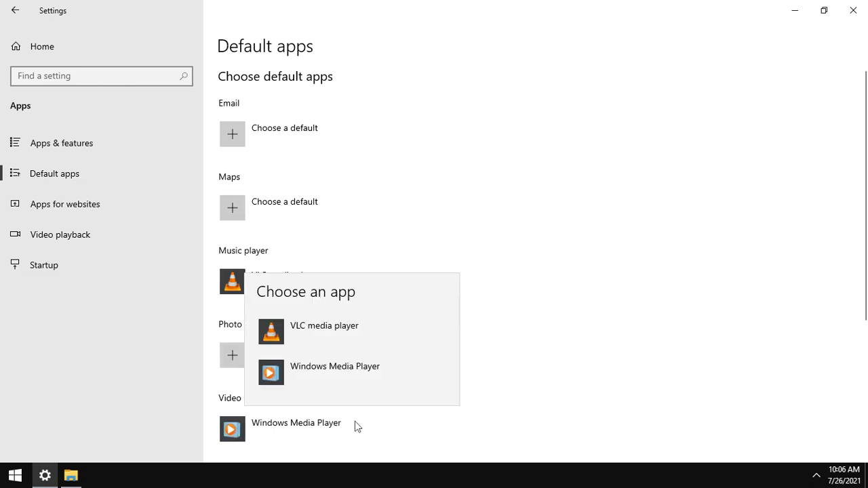
left_click(377, 336)
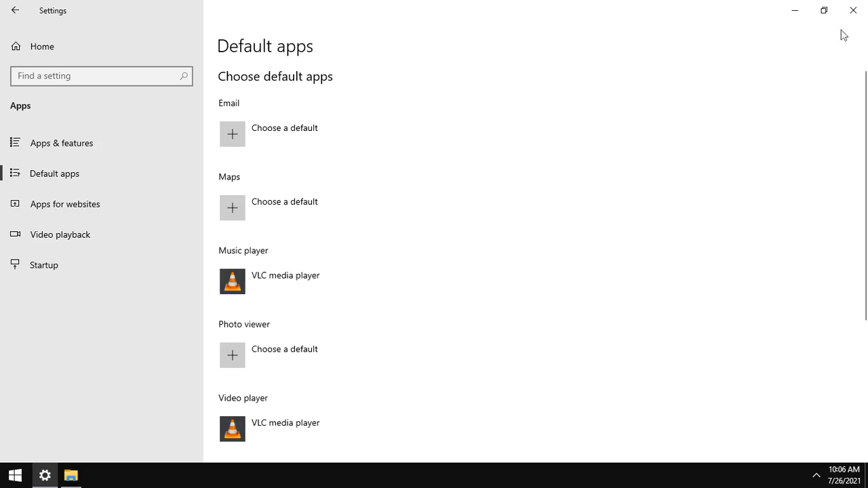
left_click(853, 11)
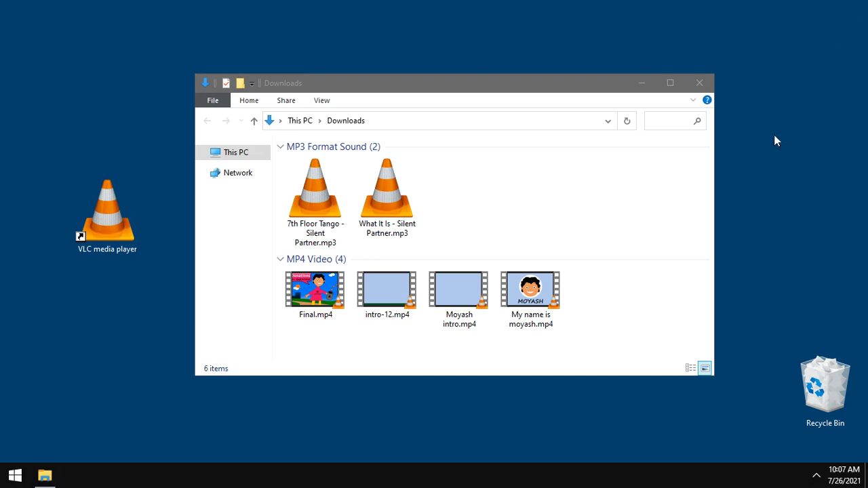
Check which program opens What It Is - Silent Partner.mp3 in its properties and dismiss them without changes
right_click(405, 211)
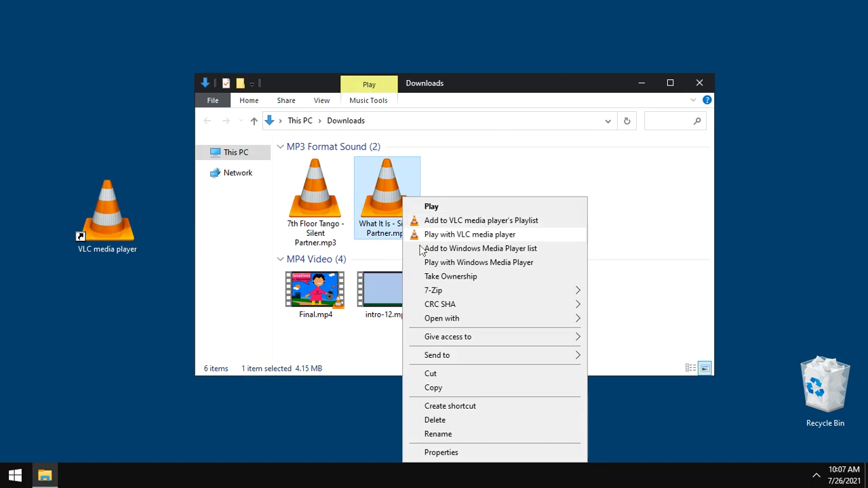
left_click(481, 455)
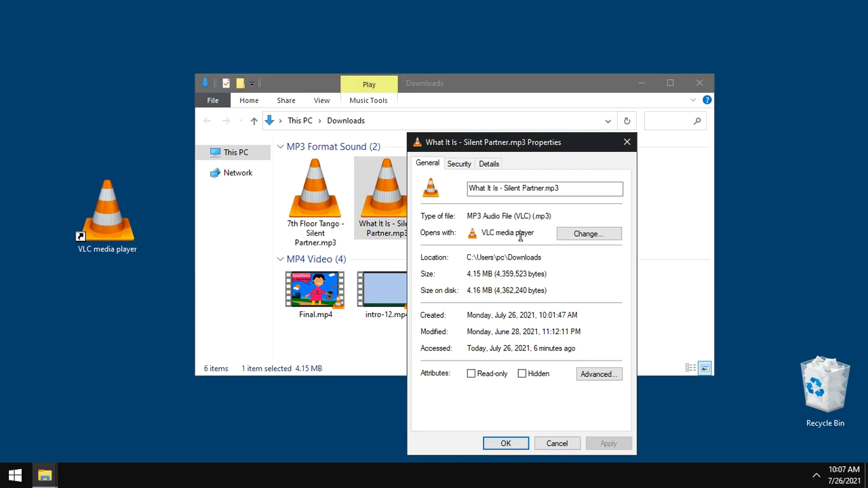
left_click(556, 444)
Check the default program of My name is moyash.mp4 in its properties and close them
right_click(547, 299)
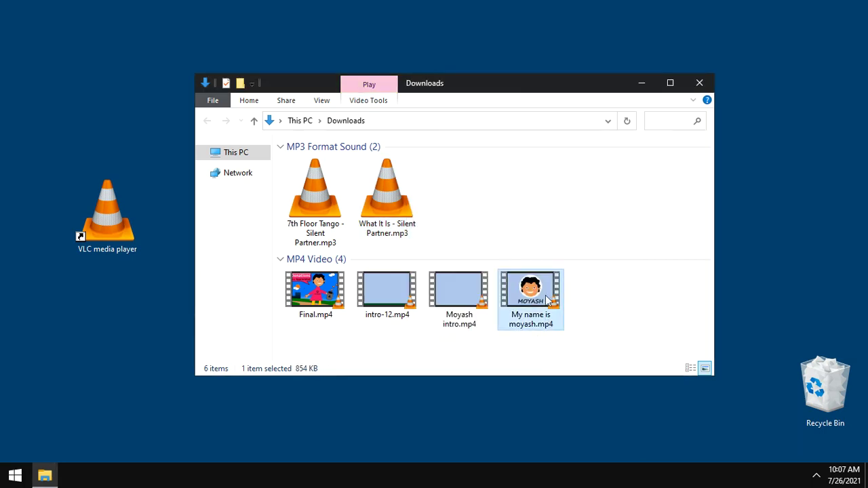
left_click(576, 285)
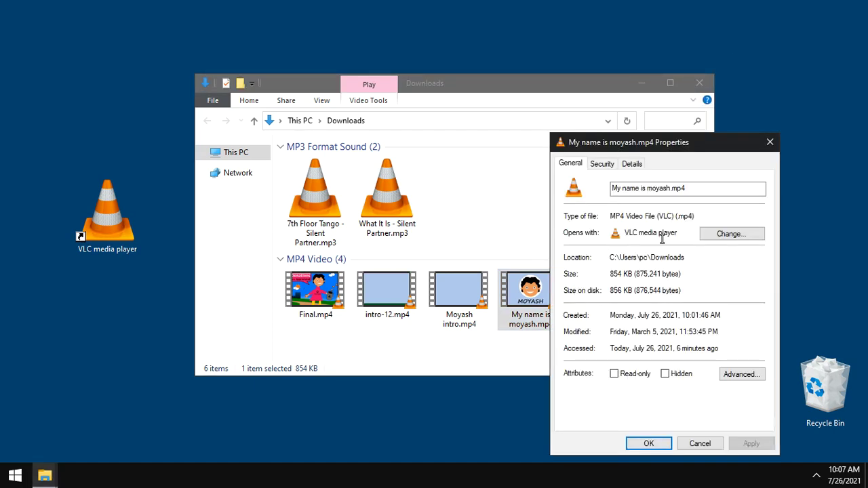
left_click(652, 444)
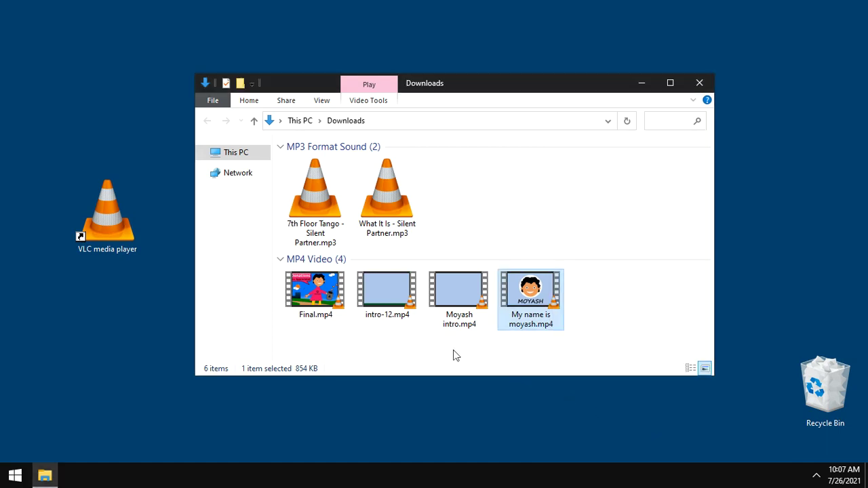
Play intro-12.mp4 in VLC media player and minimize the Downloads folder window
double_click(389, 291)
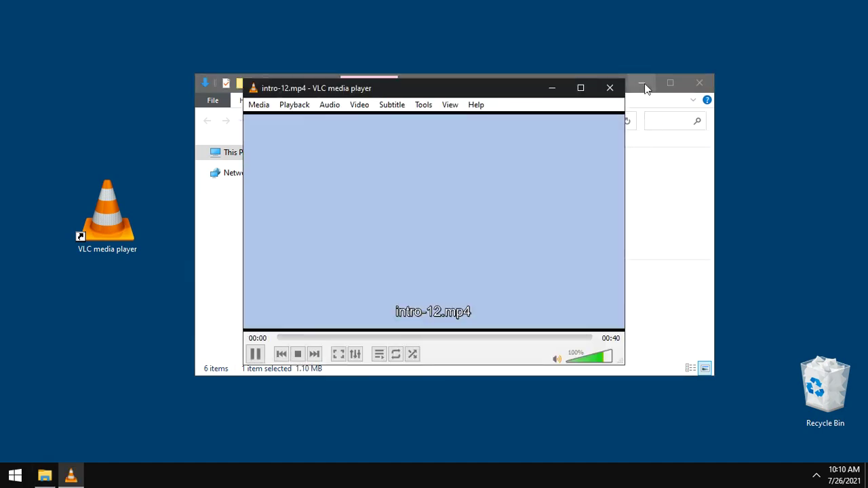
left_click(642, 84)
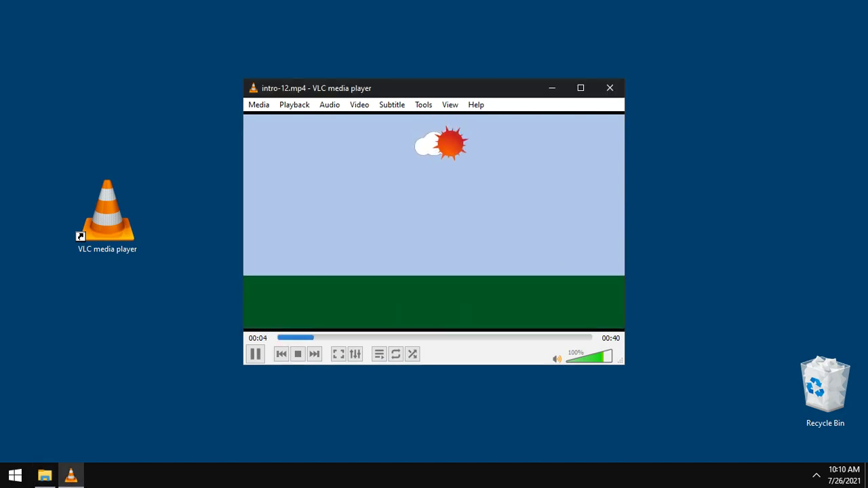
Raise the playback volume of the video to 125%
key("Up")
key("Up")
key("Up")
key("Up")
key("Up")
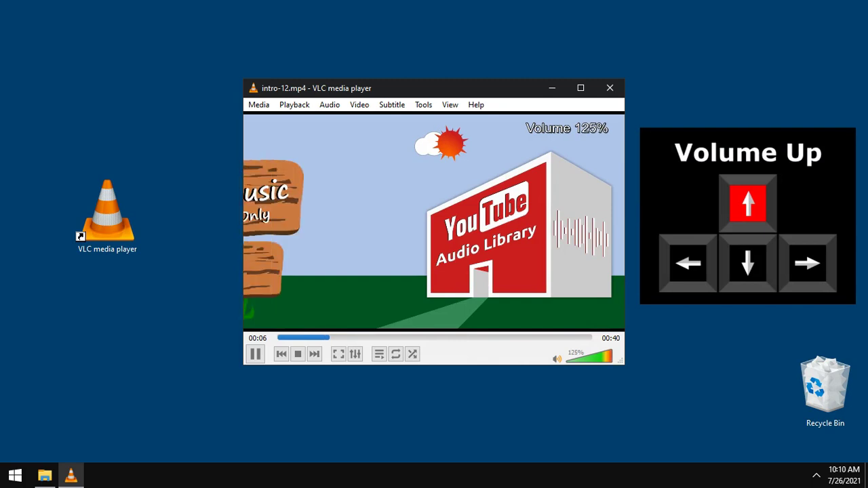
key("Up")
key("Up")
key("Up")
key("Up")
key("Up")
key("Up")
Lower the playback volume of the video to 55%
key("Down")
key("Down")
key("Down")
key("Down")
key("Down")
key("Down")
key("Down")
key("Down")
key("Down")
key("Down")
key("Down")
key("Down")
key("Down")
key("Down")
key("Down")
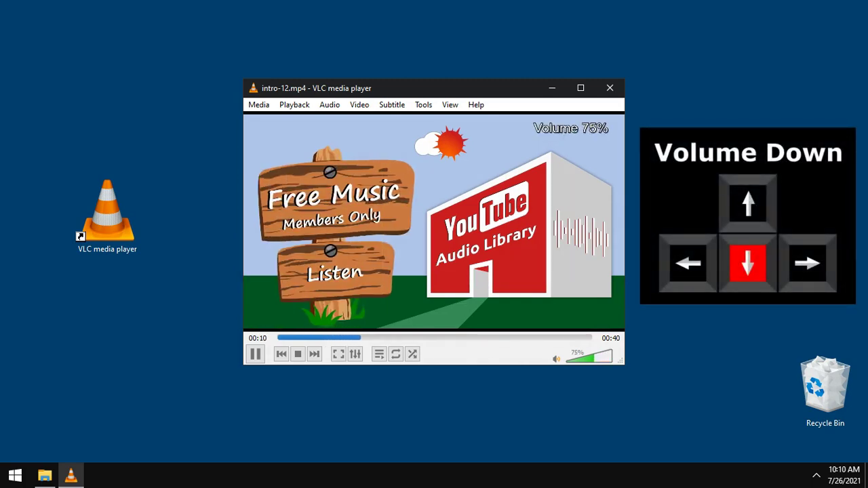
key("Down")
key("Down")
key("Down")
key("Down")
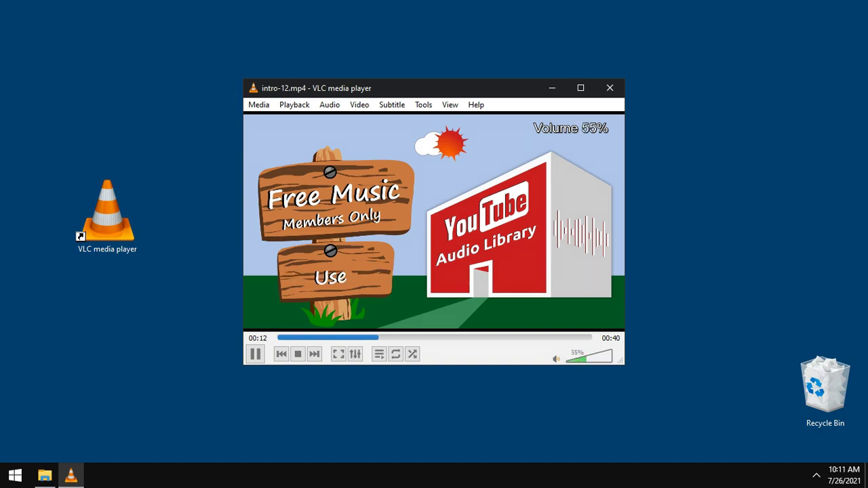
Raise the playback volume of the video to 105%
key("Up")
key("Up")
key("Up")
key("Up")
key("Up")
key("Up")
key("Up")
key("Up")
key("Up")
key("Up")
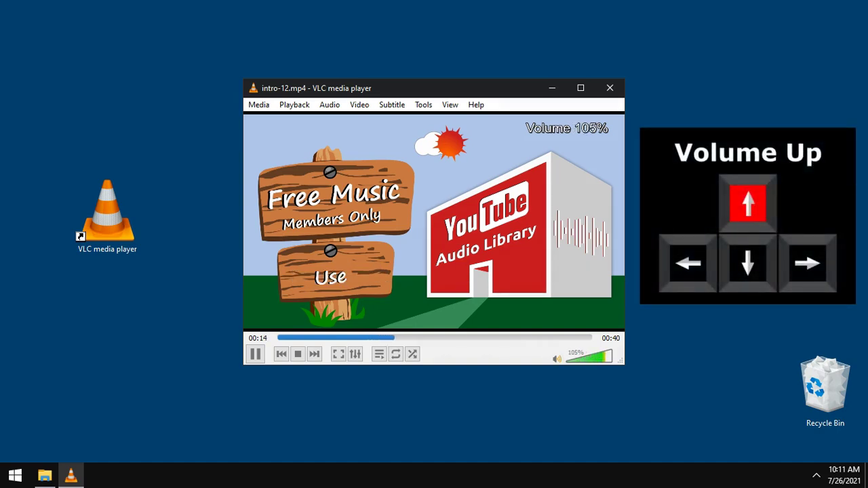
Jump forward in the playing video to about 00:33
key("shift+Right")
key("shift+Right")
key("shift+Right")
key("shift+Right")
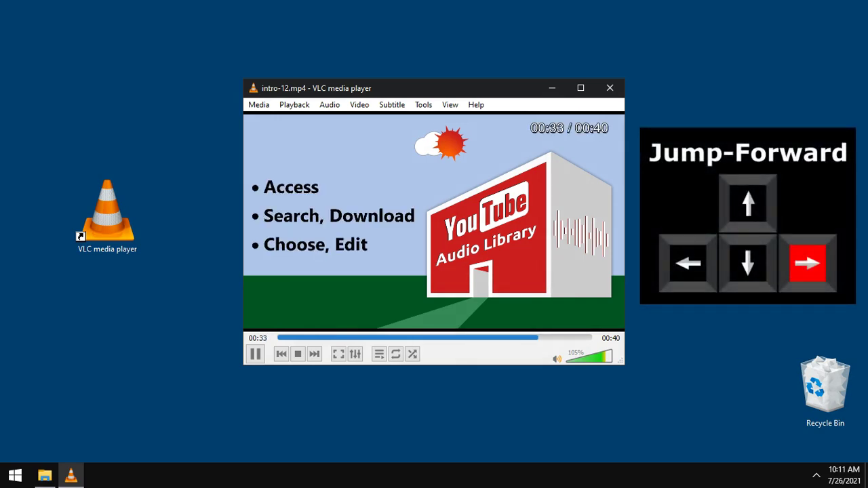
Jump backward through the video several times, and pause and resume its playback
key("shift+Left")
key("shift+Left")
key("shift+Left")
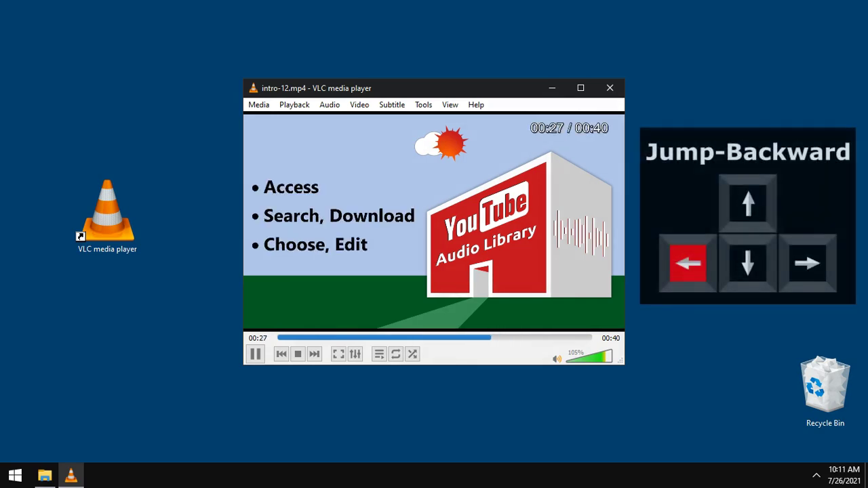
key("shift+Left")
key("shift+Left")
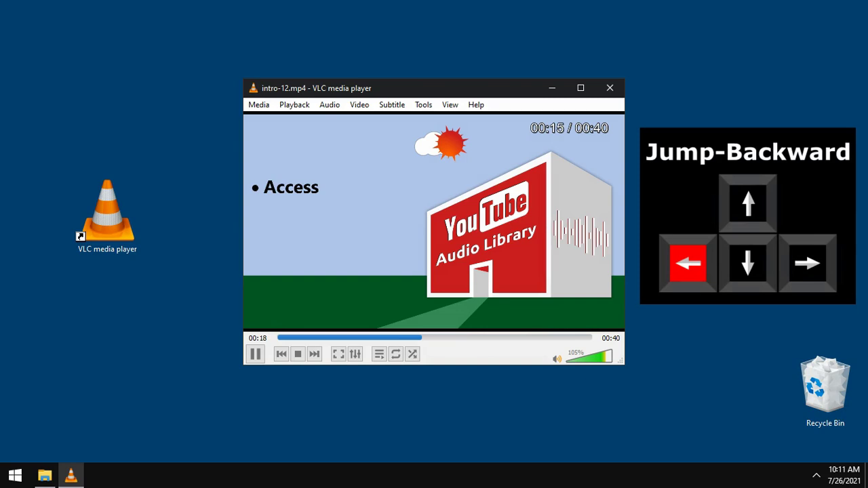
key("shift+Left")
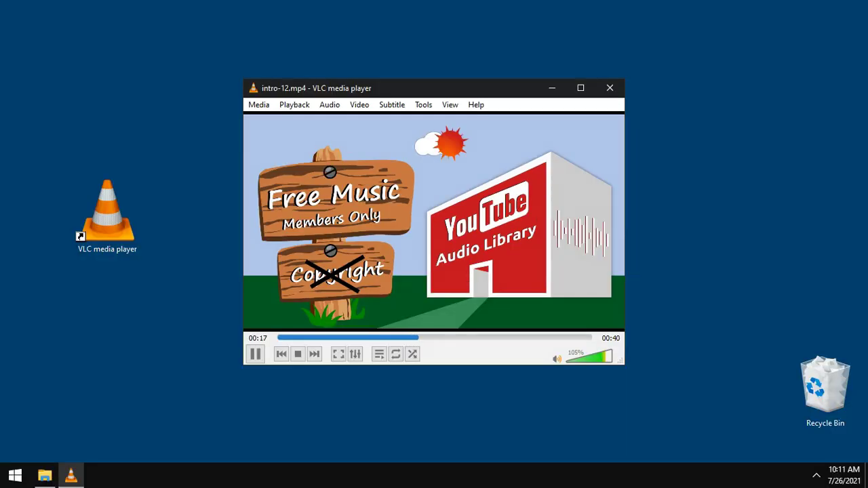
key("space")
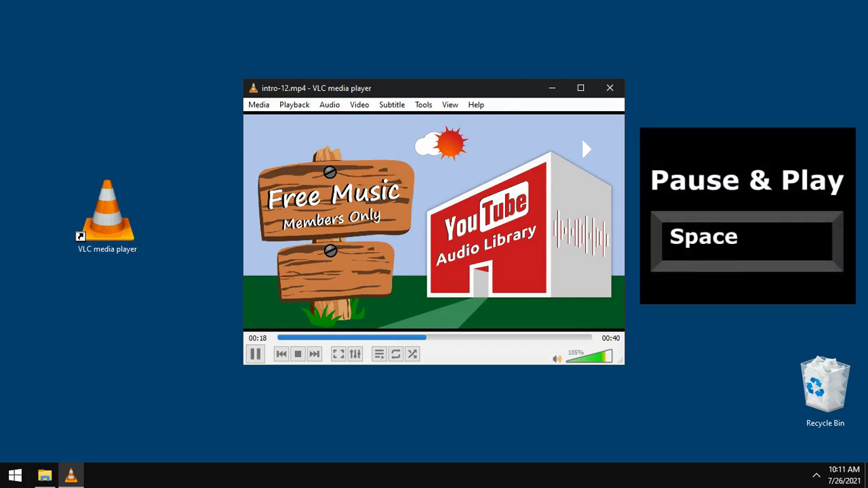
Mute and unmute the video's sound, and quit VLC media player
key("m")
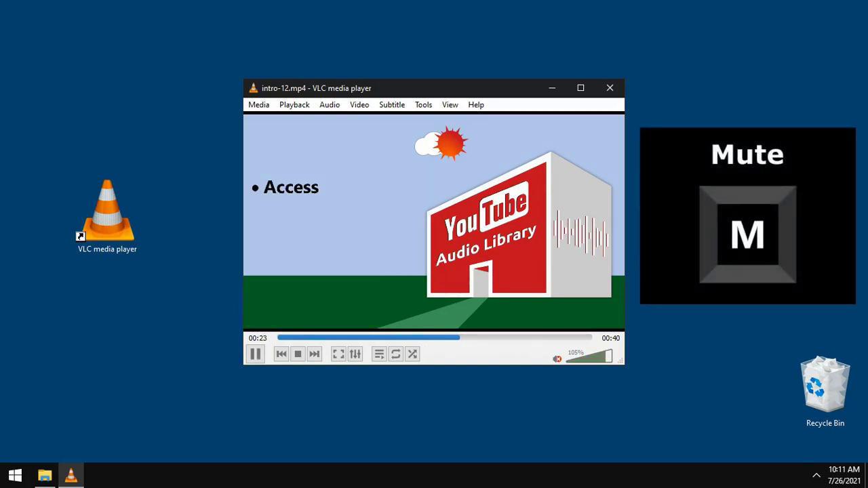
key("m")
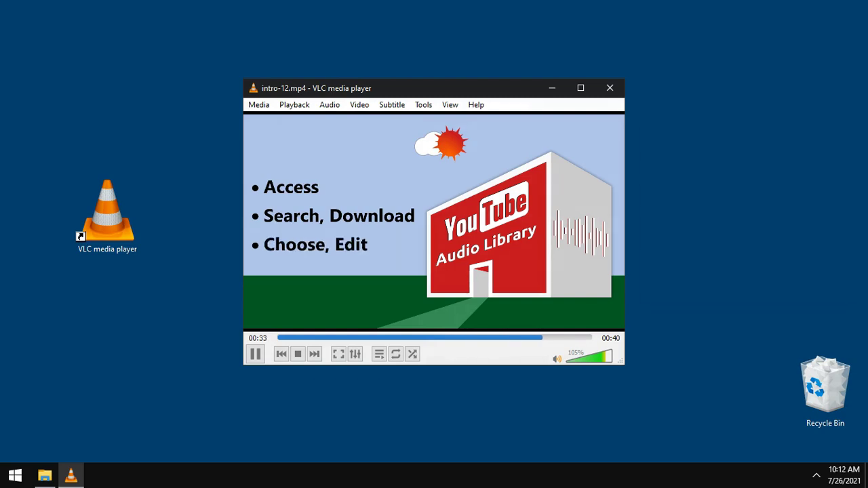
key("ctrl+q")
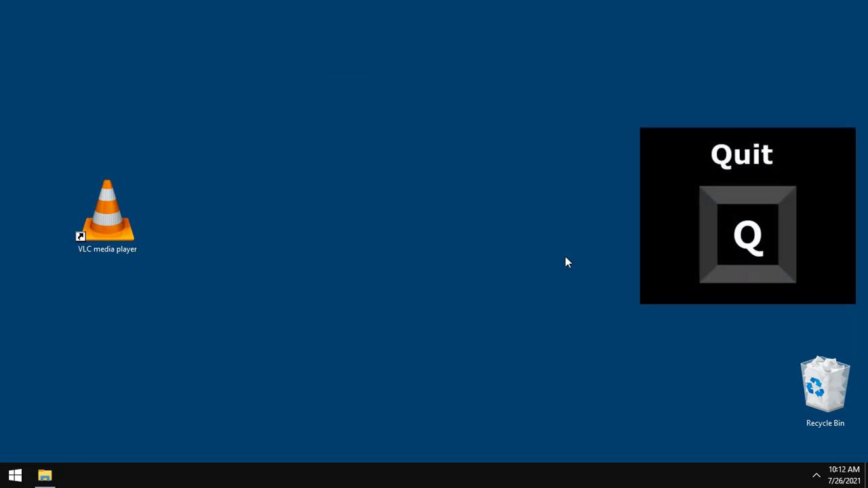